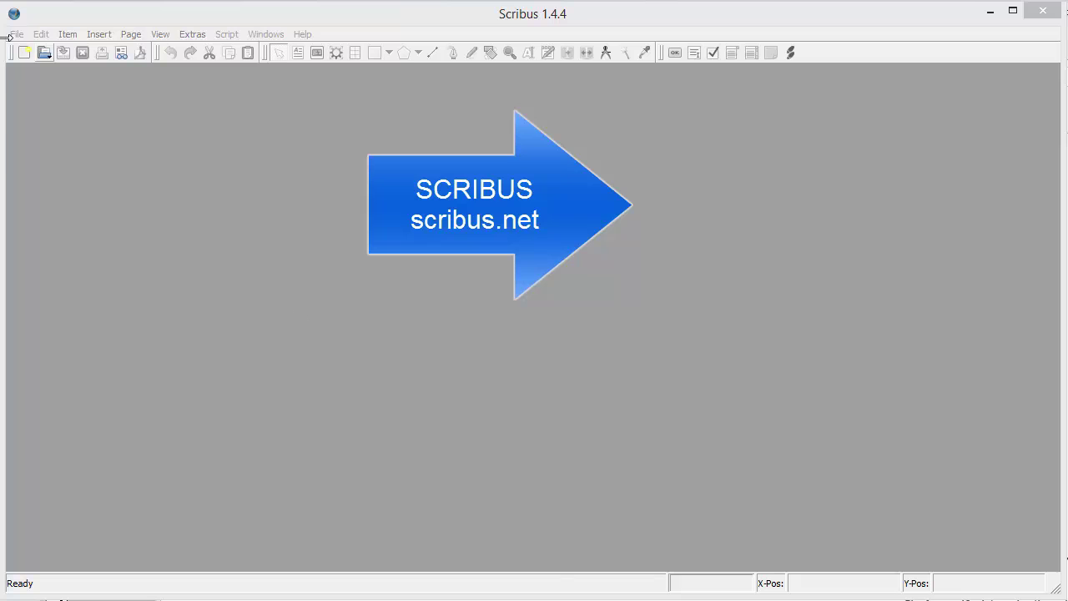
- Open the File menu in the empty Scribus workspace
{"action": "left_click", "coordinate": [16, 35]}
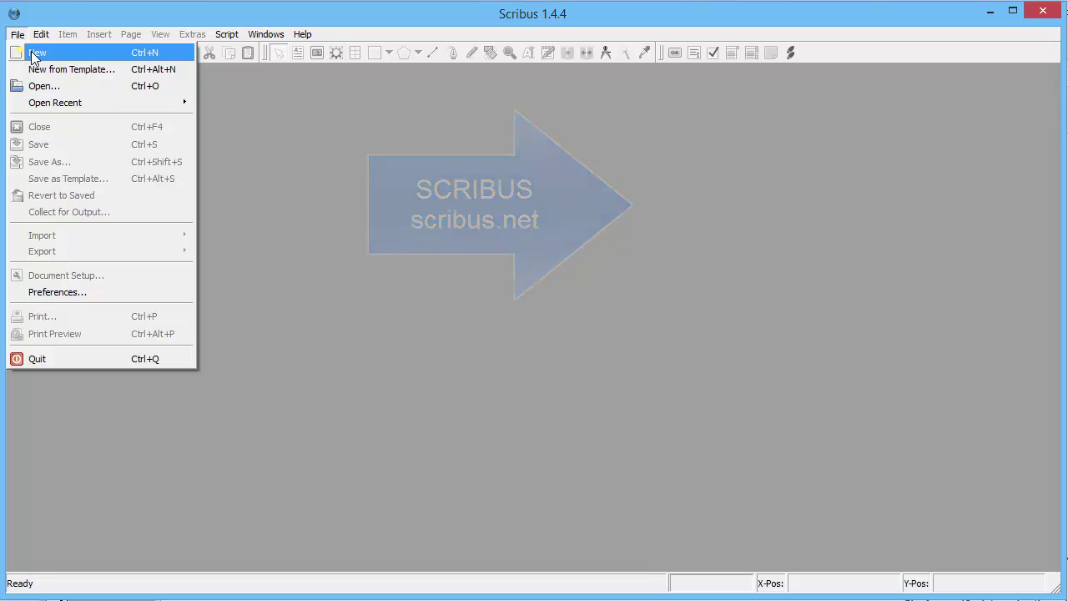
- Create a new single-page A4 portrait document with the default 12 pt margins
{"action": "left_click", "coordinate": [33, 53]}
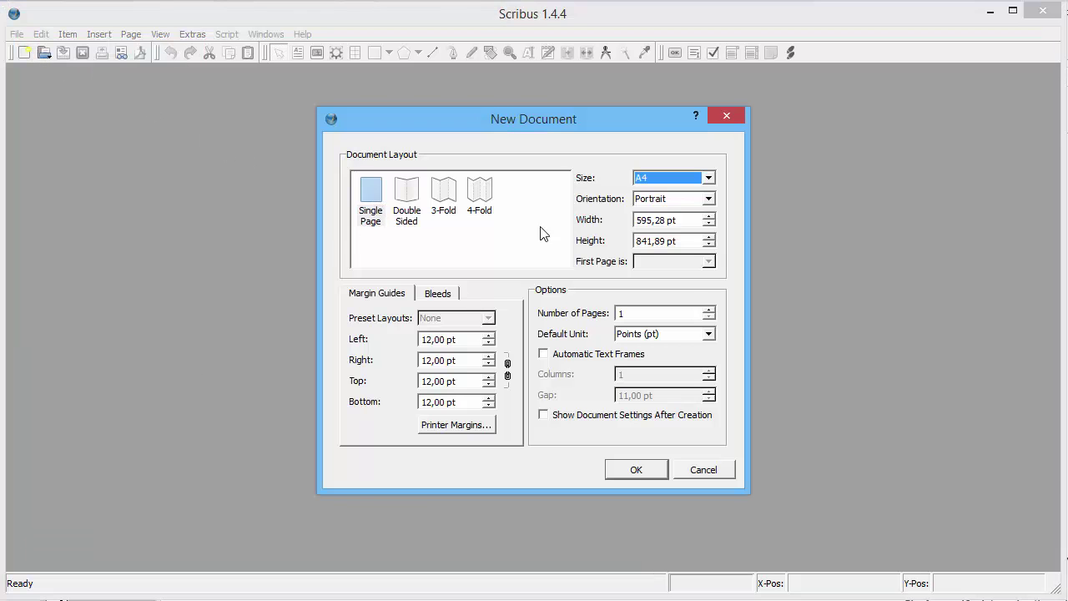
{"action": "left_click", "coordinate": [641, 470]}
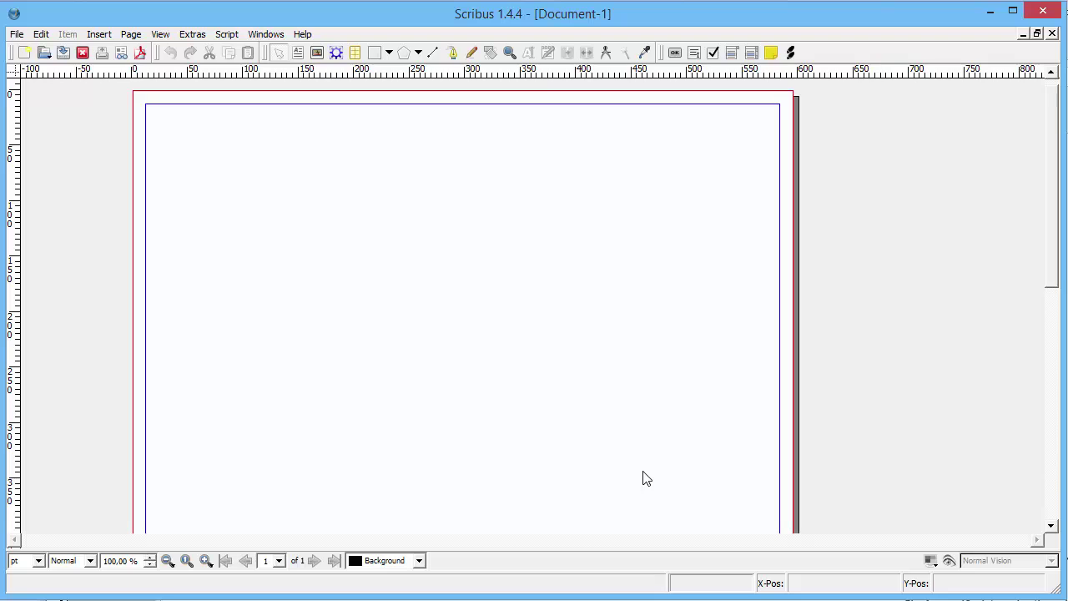
- Show the Properties panel and add a text frame near the page top reading 'Certificate'
{"action": "key", "text": "F2"}
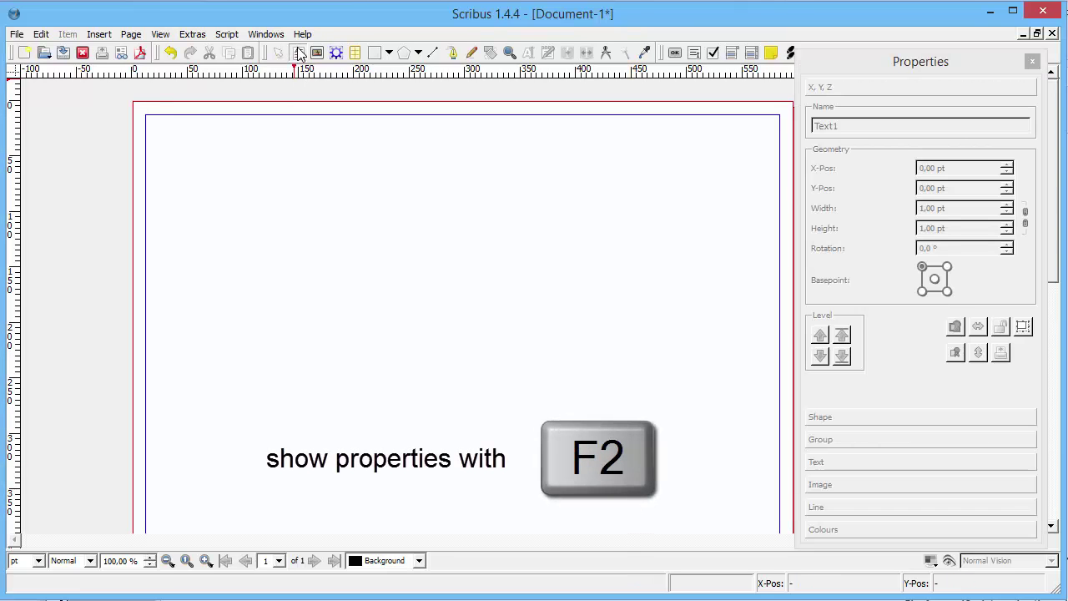
{"action": "left_click", "coordinate": [298, 52]}
{"action": "left_click_drag", "start_coordinate": [276, 173], "coordinate": [632, 257]}
{"action": "double_click", "coordinate": [500, 222]}
{"action": "type", "text": "Certificate"}
{"action": "key", "text": "Return"}
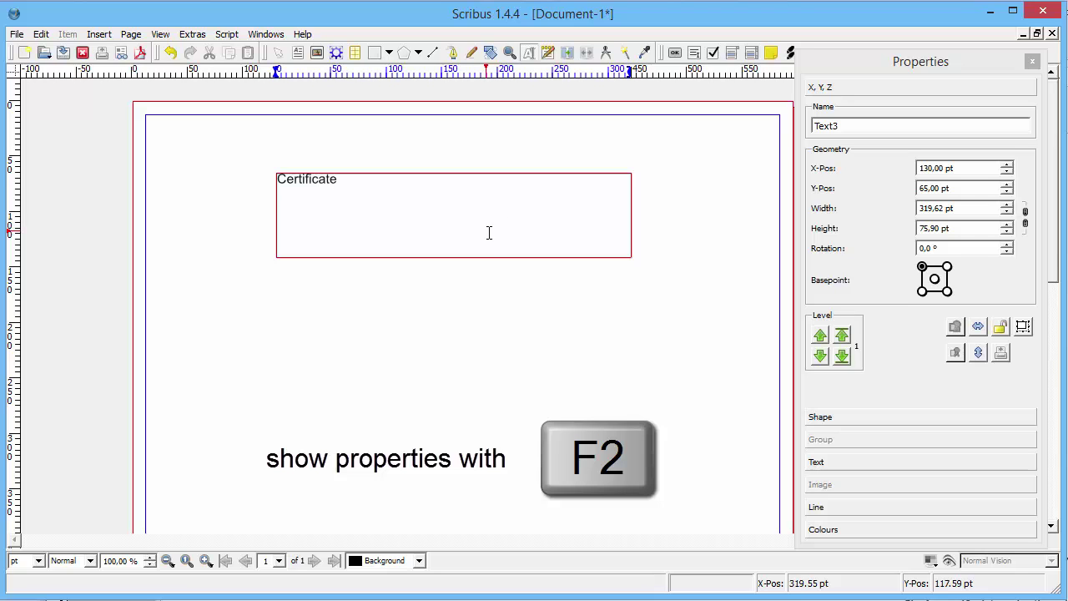
{"action": "key", "text": "Escape"}
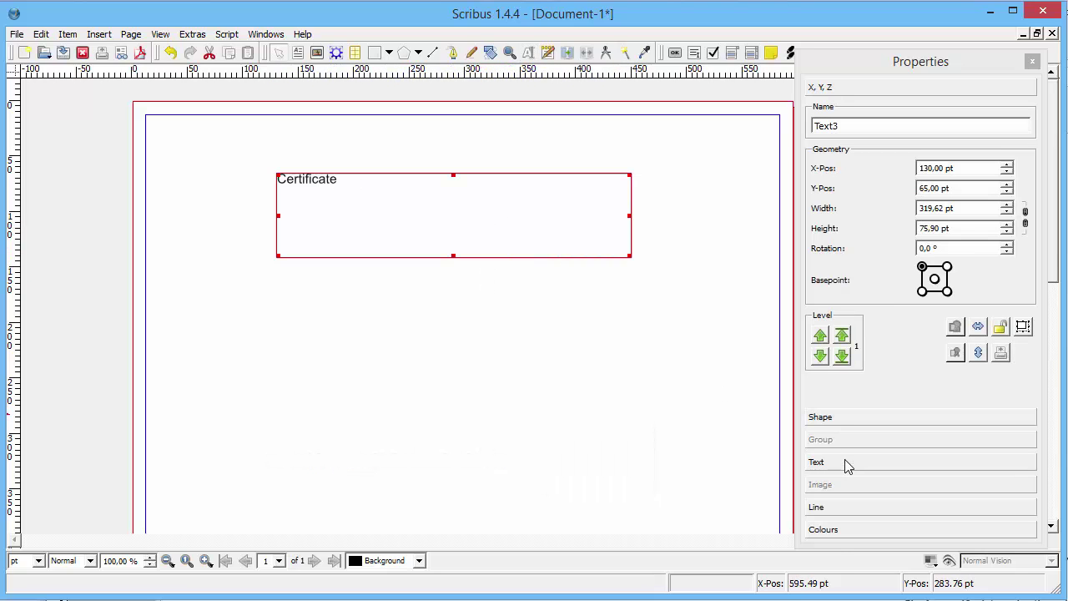
- Set the Certificate heading's font size to 72 pt
{"action": "left_click", "coordinate": [848, 463]}
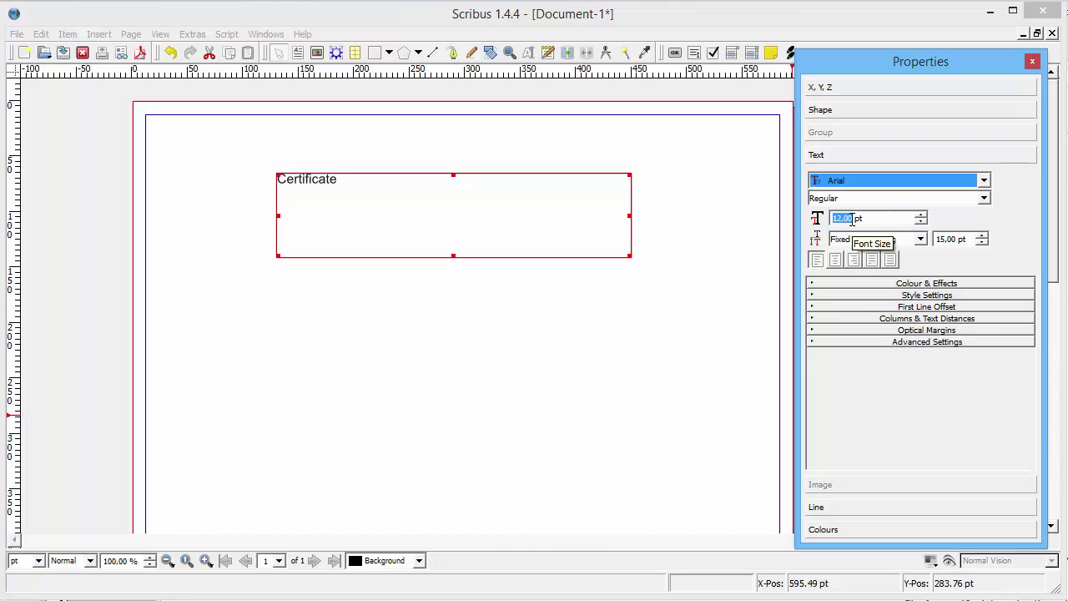
{"action": "left_click", "coordinate": [851, 218]}
{"action": "type", "text": "72"}
{"action": "key", "text": "Return"}
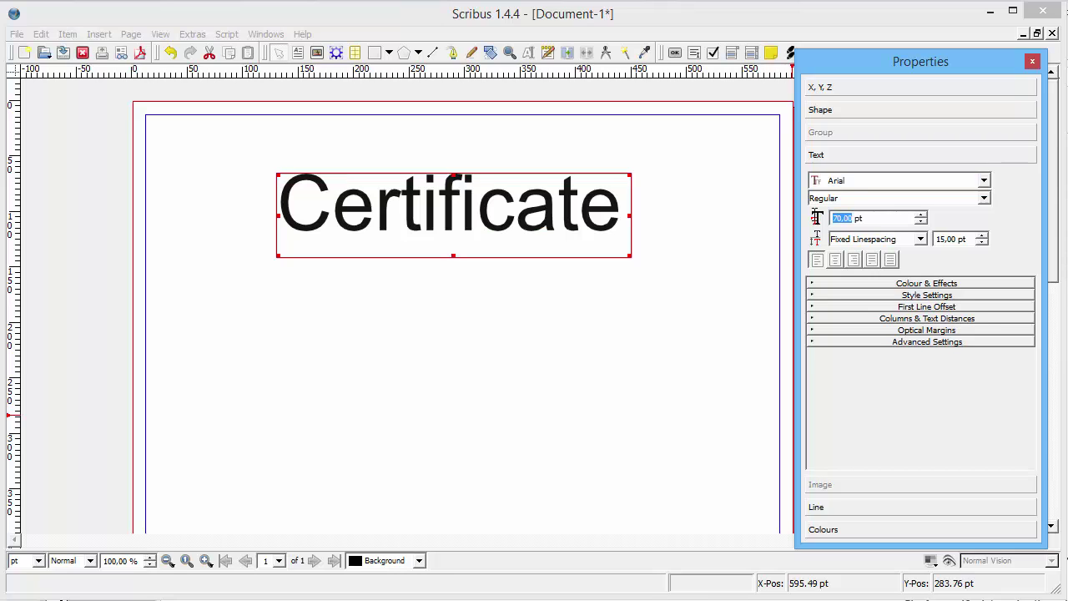
- Add a 'name:' text frame below the heading and shrink it to fit the label
{"action": "left_click", "coordinate": [484, 373]}
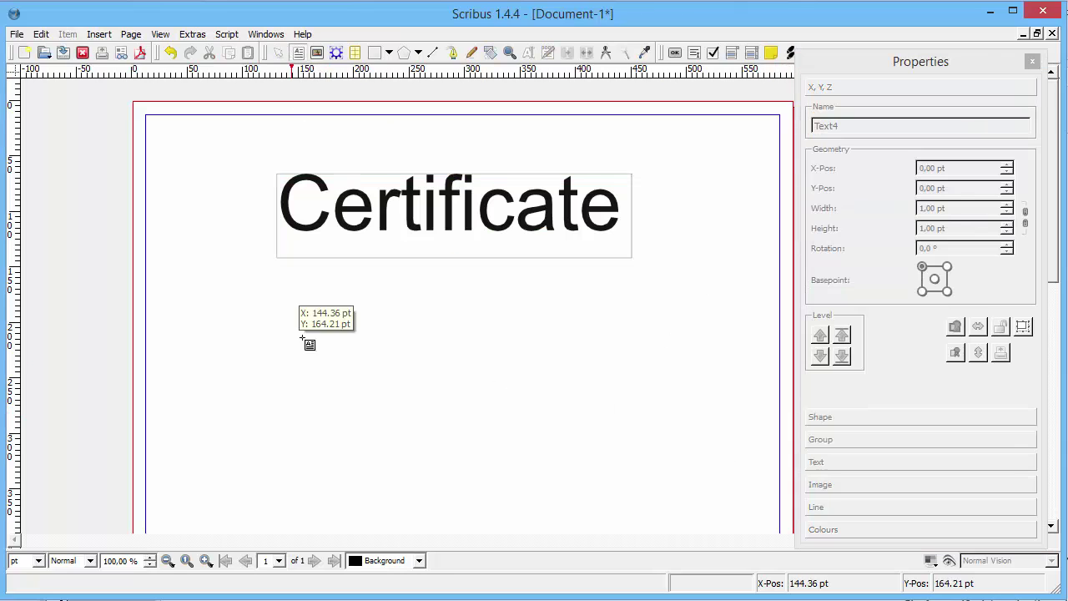
{"action": "left_click_drag", "start_coordinate": [293, 305], "coordinate": [518, 347]}
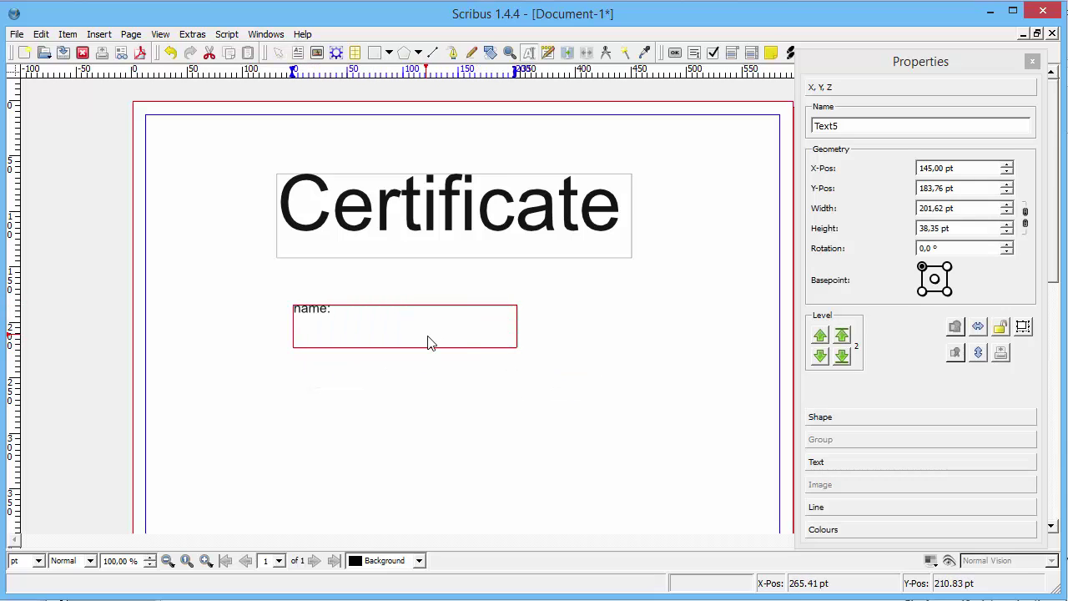
{"action": "left_click", "coordinate": [452, 379]}
{"action": "left_click", "coordinate": [373, 329]}
{"action": "left_click_drag", "start_coordinate": [515, 346], "coordinate": [348, 318]}
{"action": "left_click", "coordinate": [648, 440]}
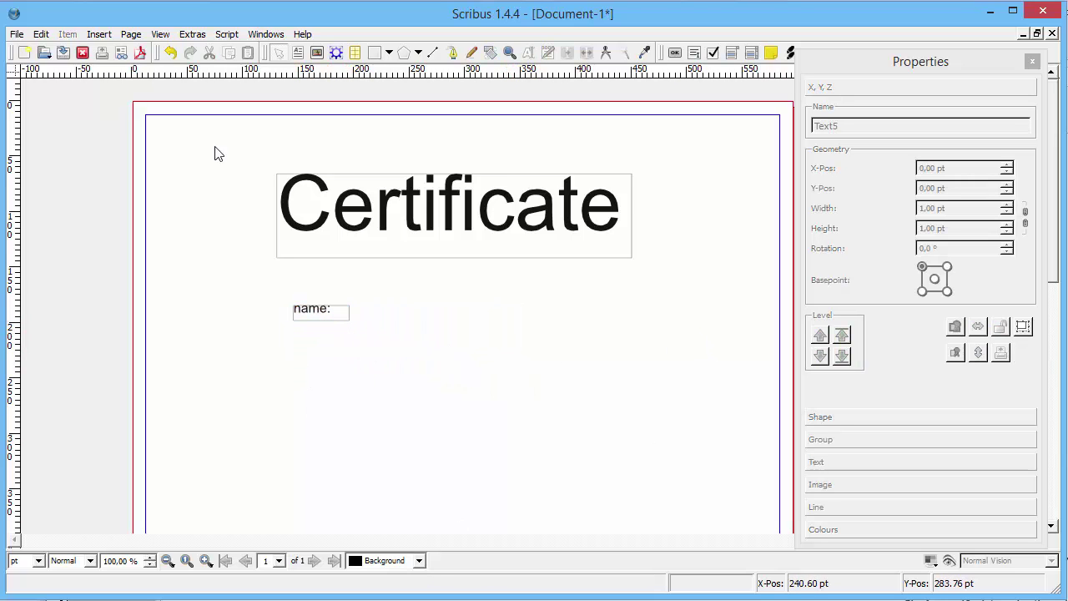
- Add 'course:' and 'date:' label frames beneath the name: label
{"action": "left_click", "coordinate": [298, 52]}
{"action": "left_click_drag", "start_coordinate": [292, 367], "coordinate": [399, 397]}
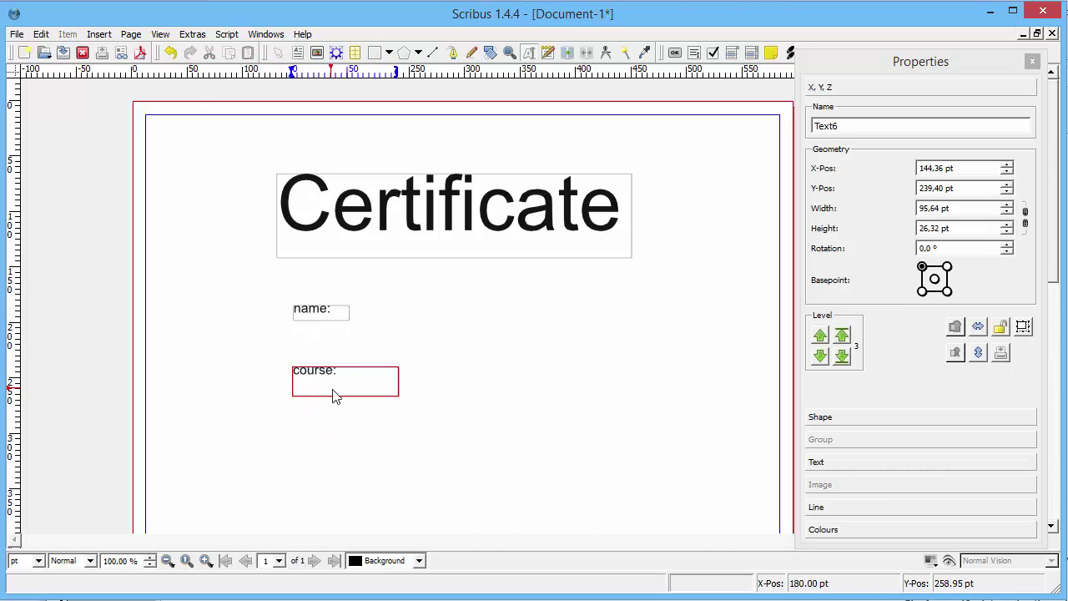
{"action": "left_click", "coordinate": [322, 455]}
{"action": "key", "text": "t"}
{"action": "left_click_drag", "start_coordinate": [292, 446], "coordinate": [476, 482]}
{"action": "right_click", "coordinate": [368, 466]}
{"action": "left_click", "coordinate": [334, 469]}
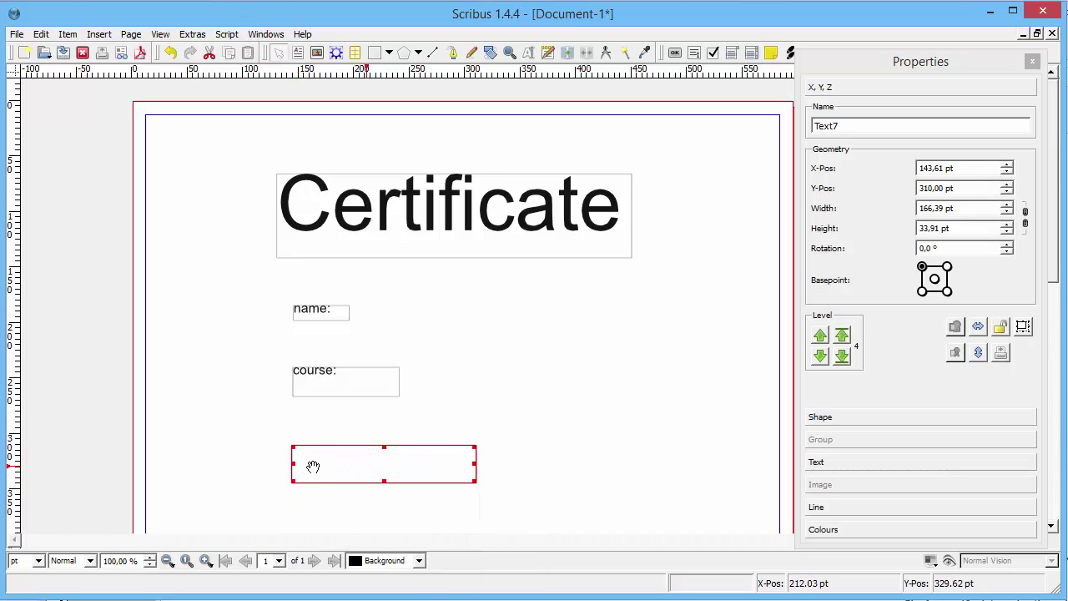
{"action": "double_click", "coordinate": [330, 474]}
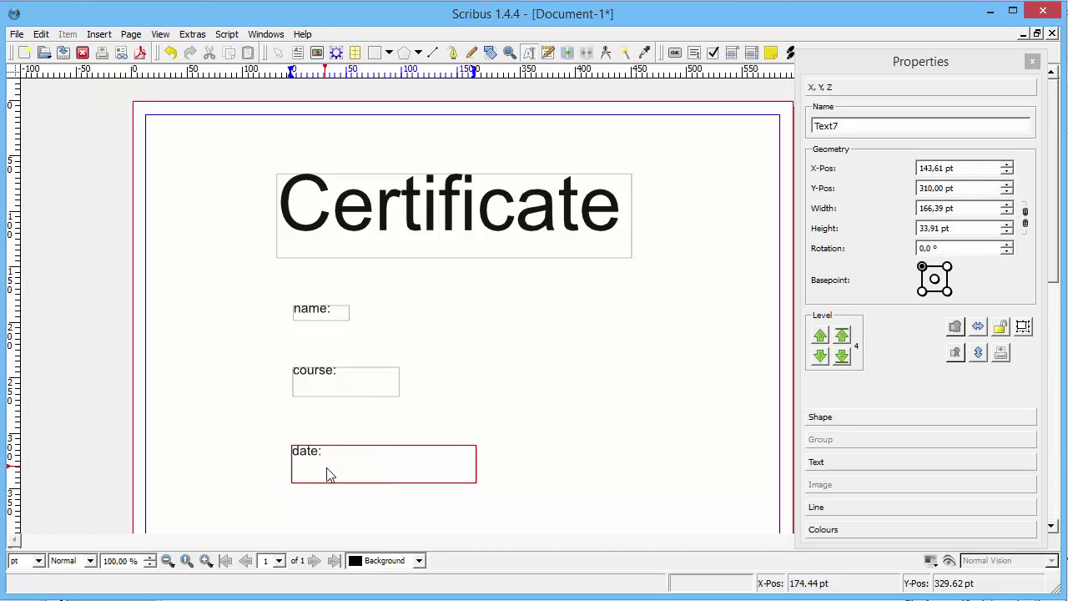
{"action": "left_click", "coordinate": [334, 501]}
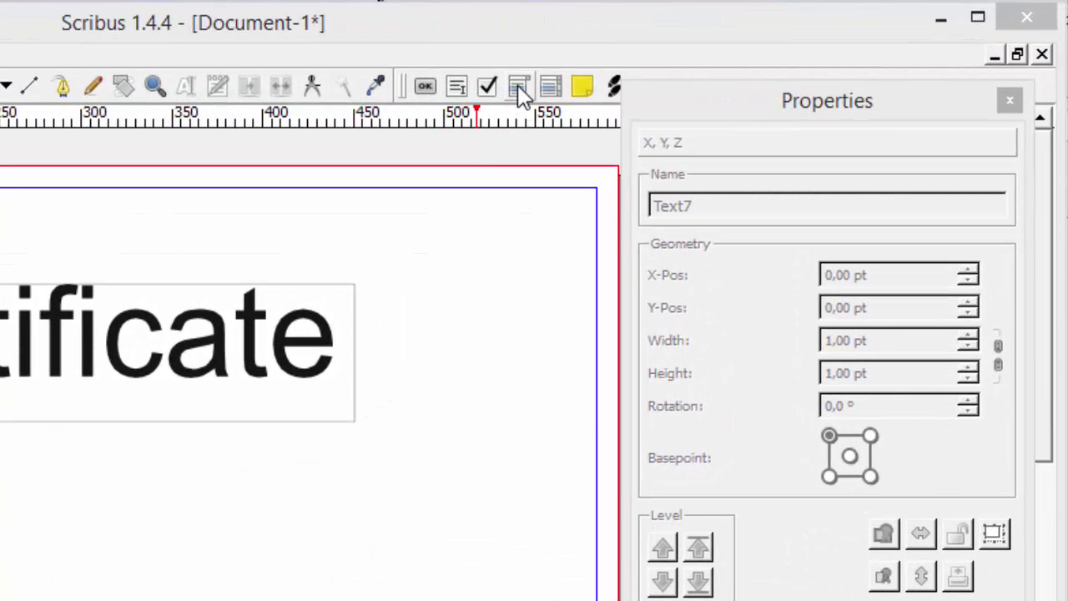
- Draw a PDF text field under the name: label and name it NAME
{"action": "left_click", "coordinate": [457, 88]}
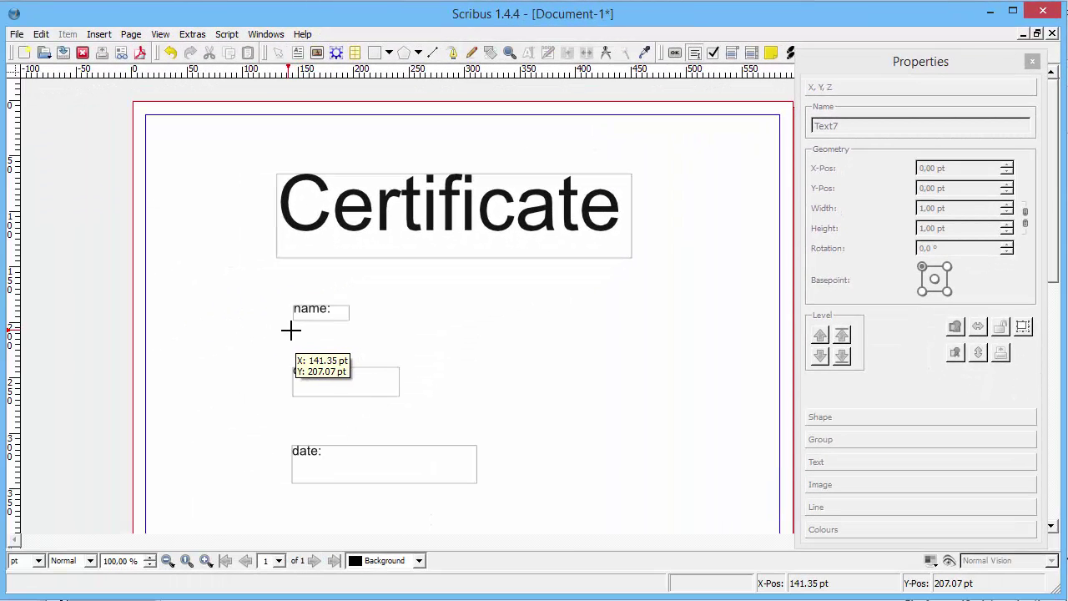
{"action": "left_click_drag", "start_coordinate": [290, 331], "coordinate": [594, 361]}
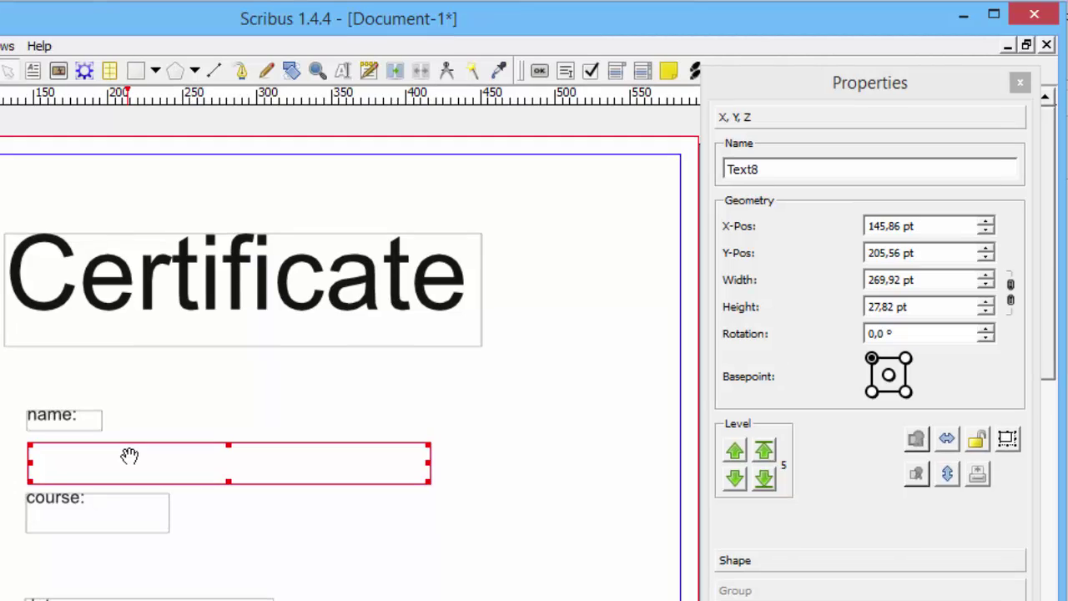
{"action": "left_click_drag", "start_coordinate": [802, 174], "coordinate": [710, 177]}
{"action": "type", "text": "Name"}
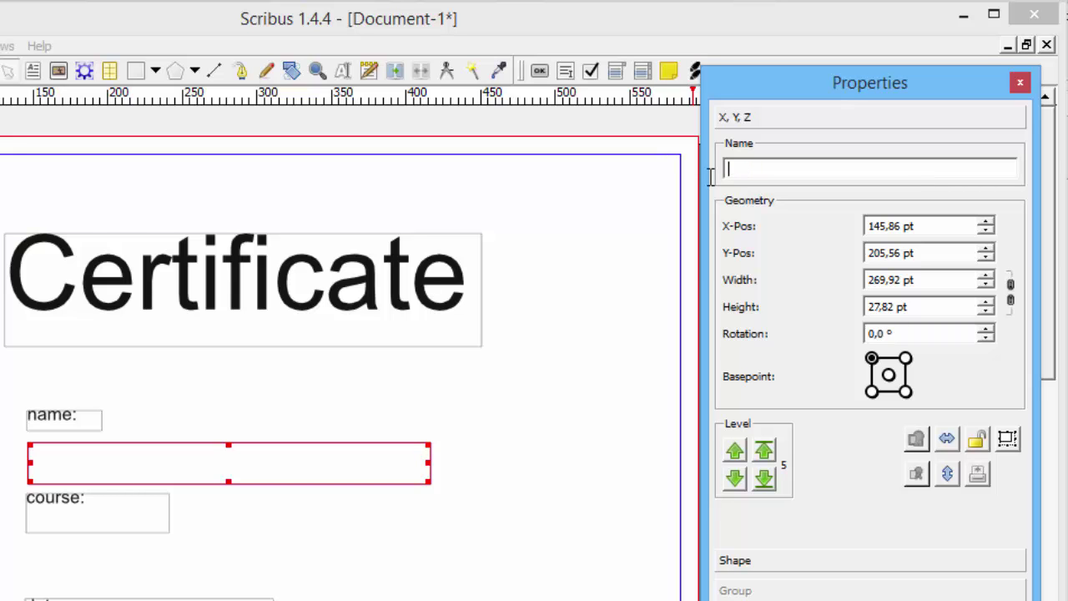
{"action": "type", "text": "E"}
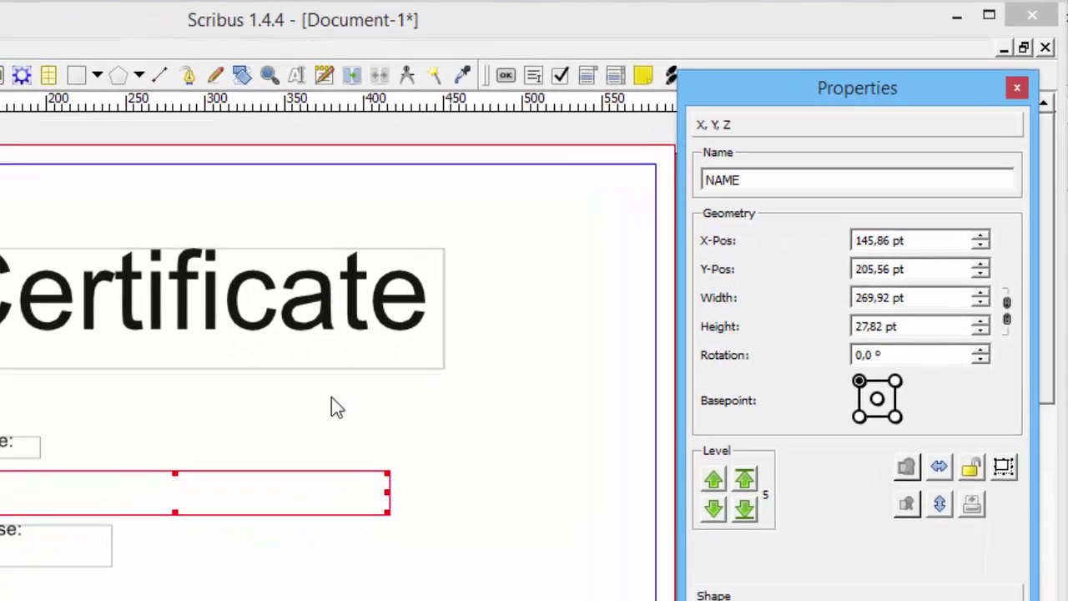
- Draw a PDF text field under the course: label and name it COURSE_NAME
{"action": "left_click", "coordinate": [81, 589]}
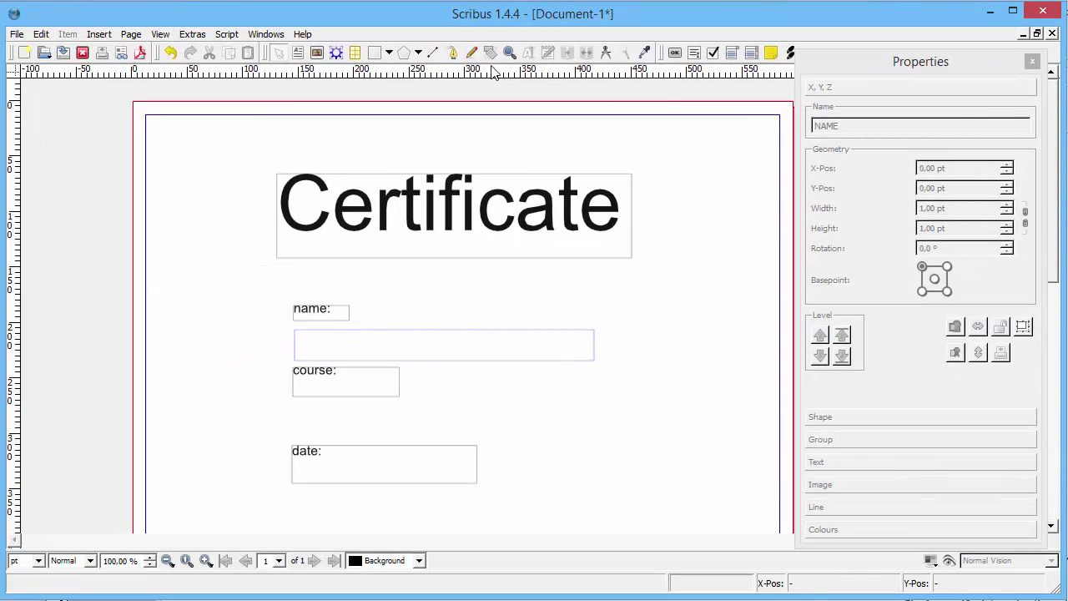
{"action": "left_click", "coordinate": [695, 53]}
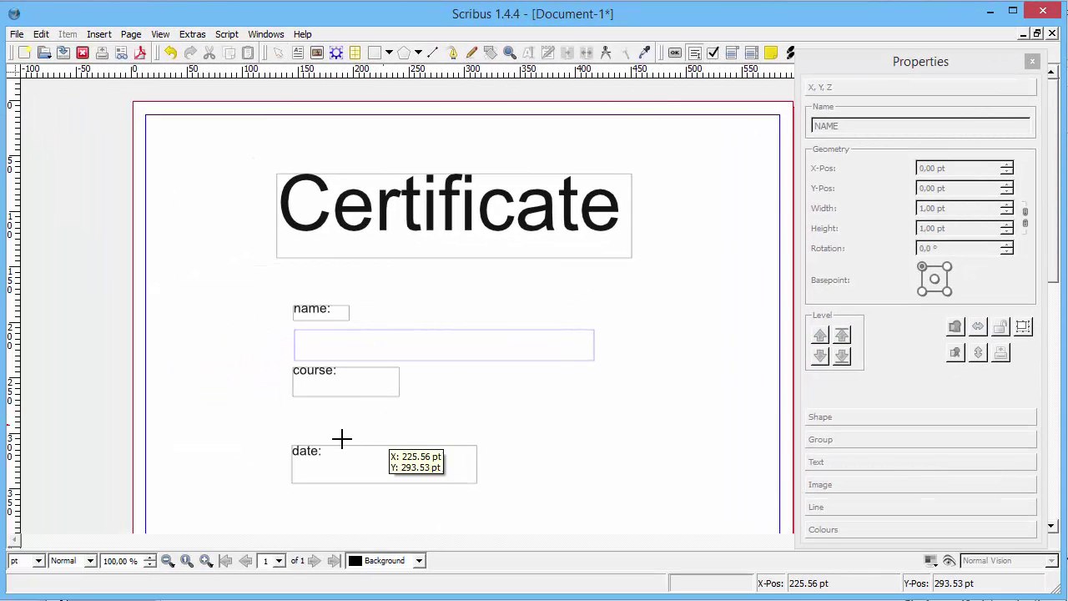
{"action": "left_click_drag", "start_coordinate": [291, 406], "coordinate": [598, 438]}
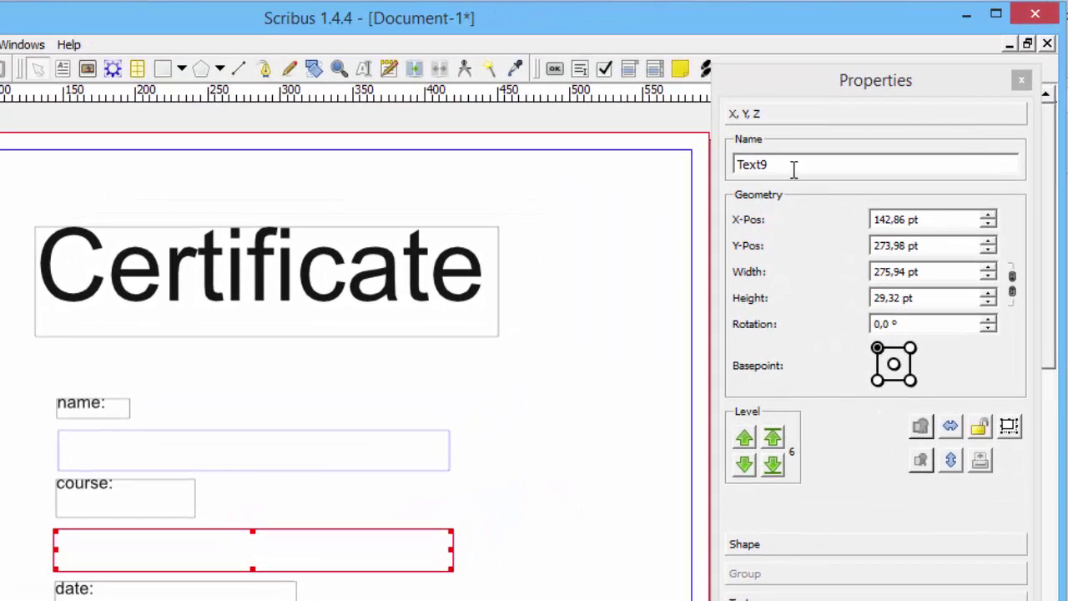
{"action": "left_click_drag", "start_coordinate": [857, 125], "coordinate": [811, 124]}
{"action": "type", "text": "COURSE_NAME"}
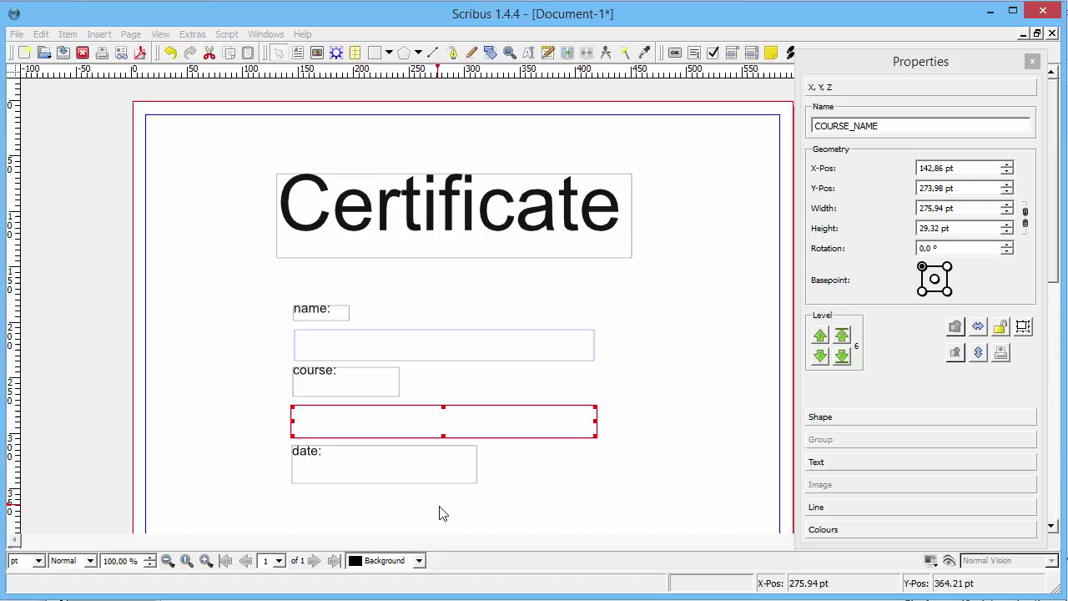
- Shrink the course: and date: label frames to fit their text
{"action": "left_click", "coordinate": [442, 513]}
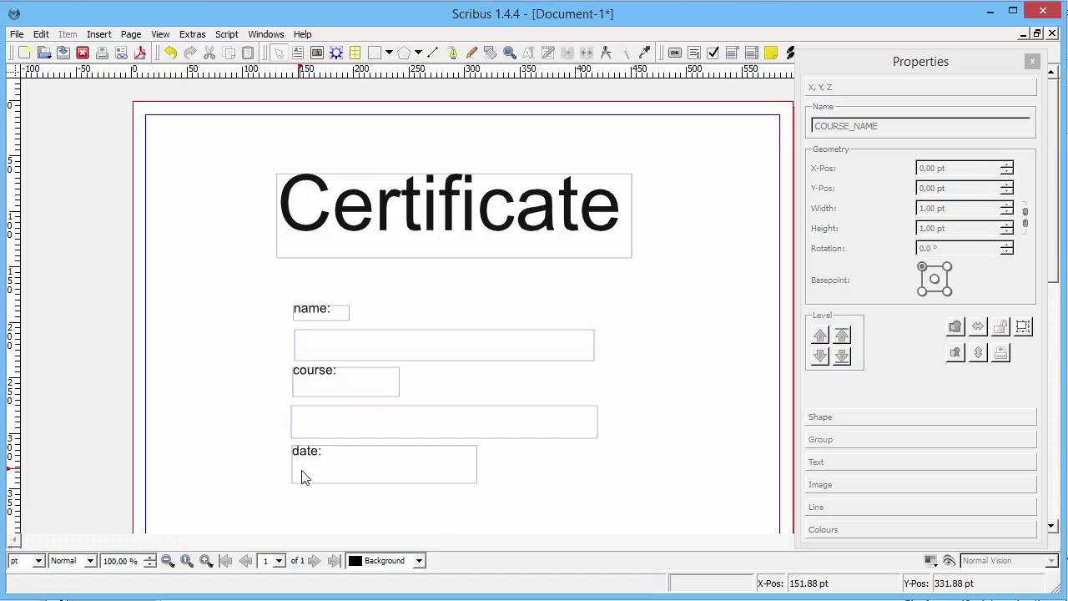
{"action": "left_click", "coordinate": [381, 389]}
{"action": "left_click_drag", "start_coordinate": [395, 398], "coordinate": [349, 384]}
{"action": "left_click", "coordinate": [471, 479]}
{"action": "left_click_drag", "start_coordinate": [477, 483], "coordinate": [332, 462]}
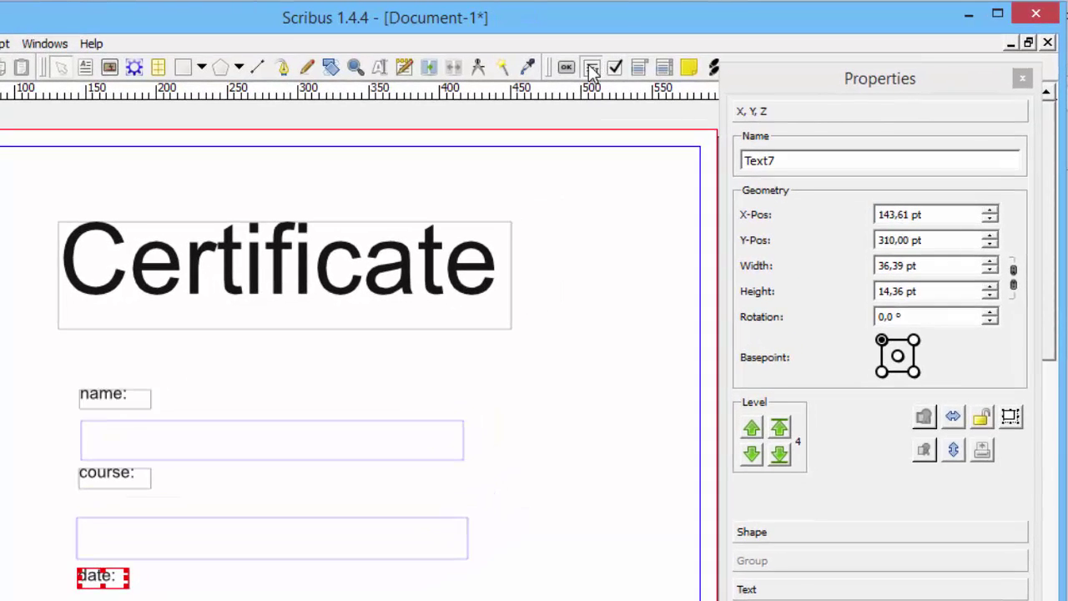
- Draw a PDF text field beside the date: label and name it DATE
{"action": "left_click", "coordinate": [591, 70]}
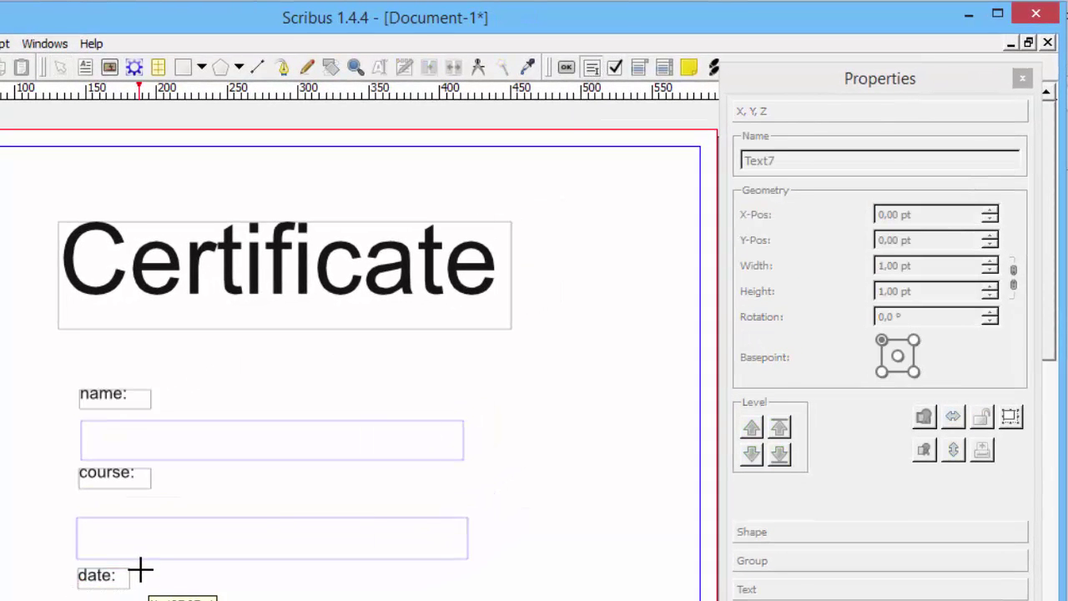
{"action": "left_click_drag", "start_coordinate": [140, 570], "coordinate": [346, 590]}
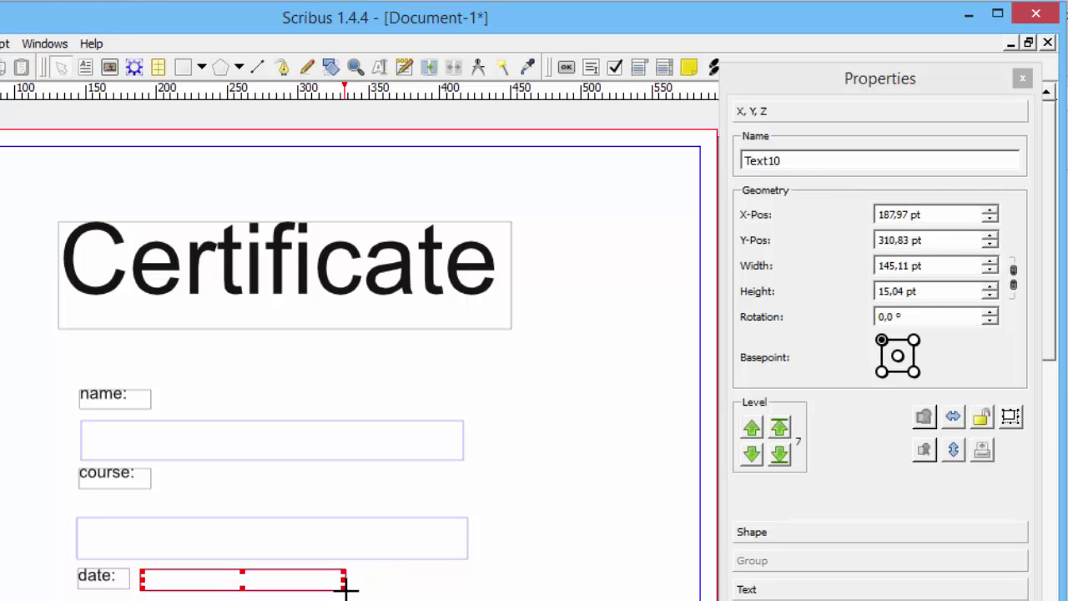
{"action": "double_click", "coordinate": [831, 161]}
{"action": "type", "text": "DATE"}
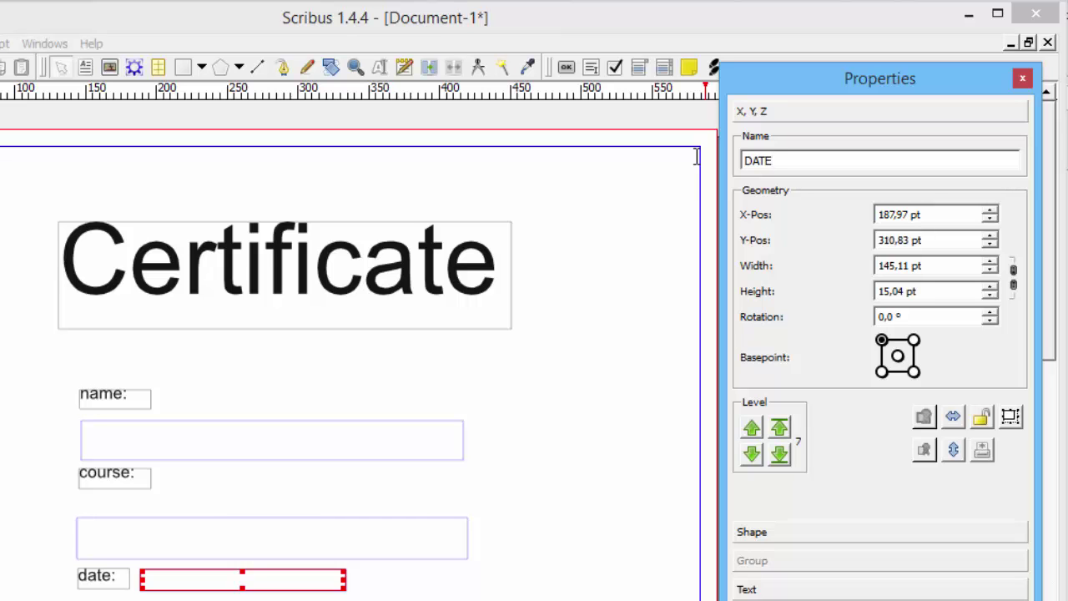
{"action": "left_click", "coordinate": [276, 596]}
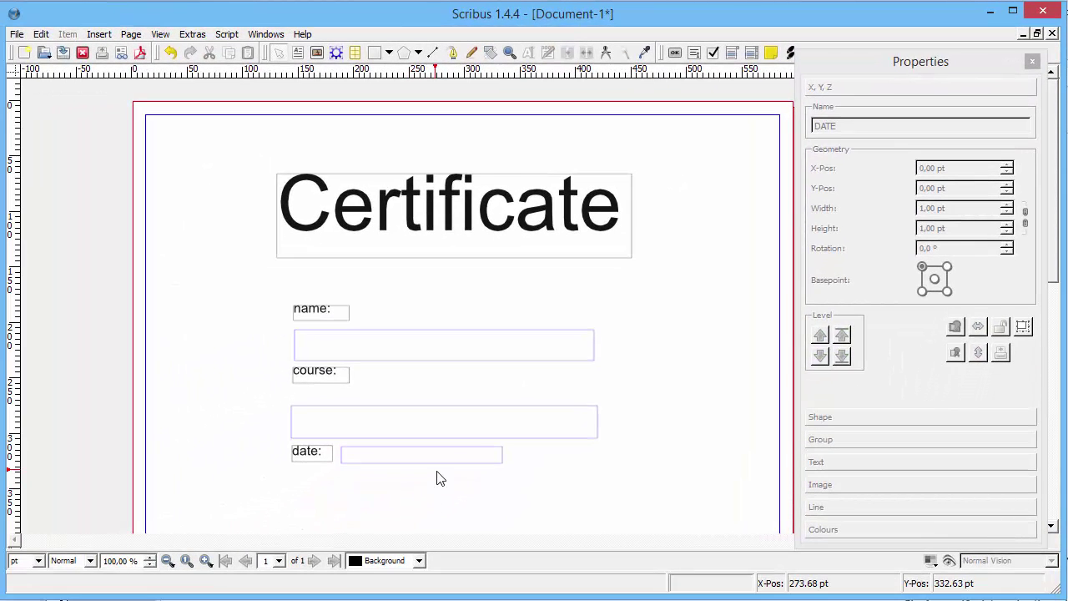
- Set the NAME field's border colour to None in its Field Properties
{"action": "right_click", "coordinate": [424, 361]}
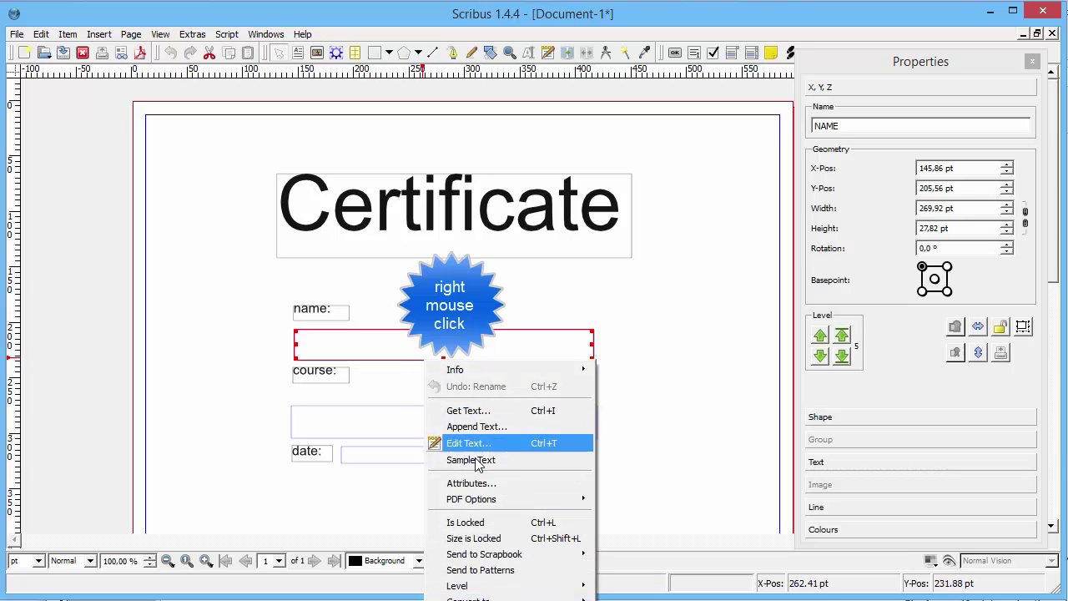
{"action": "mouse_move", "coordinate": [472, 501]}
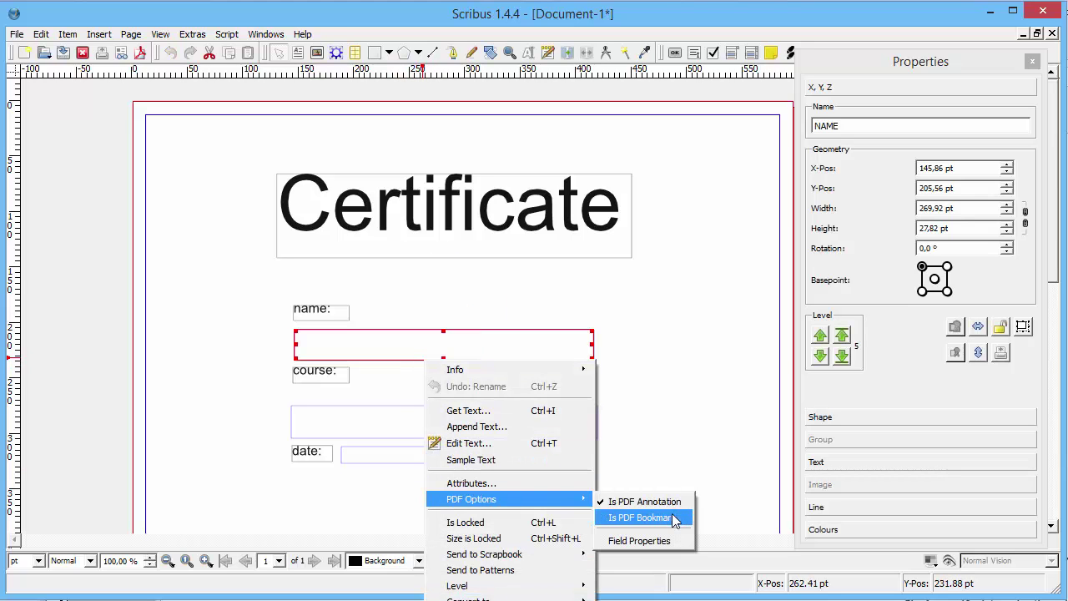
{"action": "left_click", "coordinate": [642, 541]}
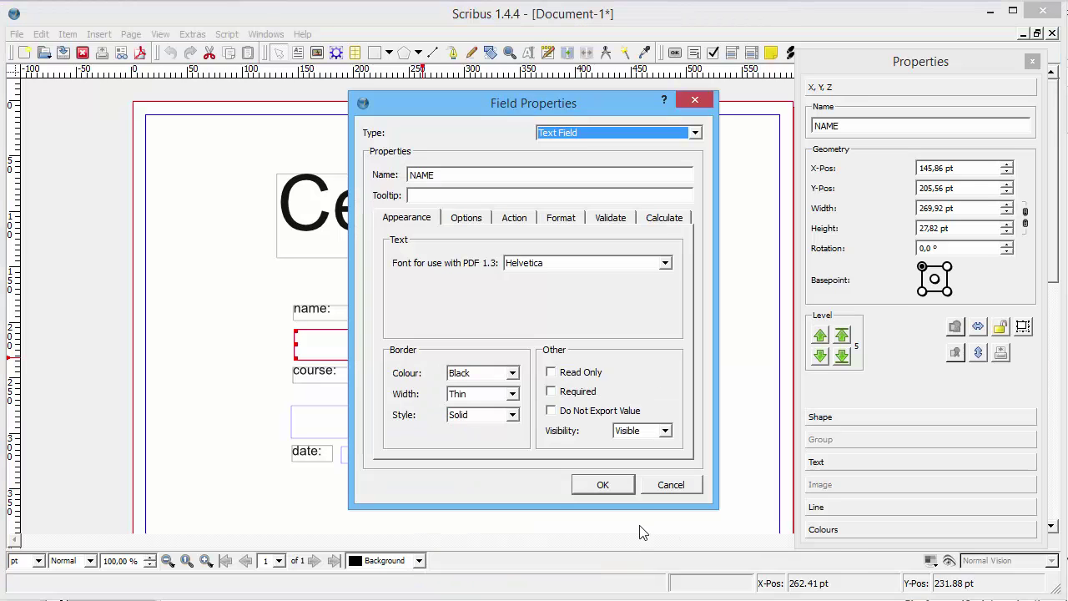
{"action": "left_click", "coordinate": [514, 375]}
{"action": "left_click", "coordinate": [515, 378]}
{"action": "left_click", "coordinate": [501, 389]}
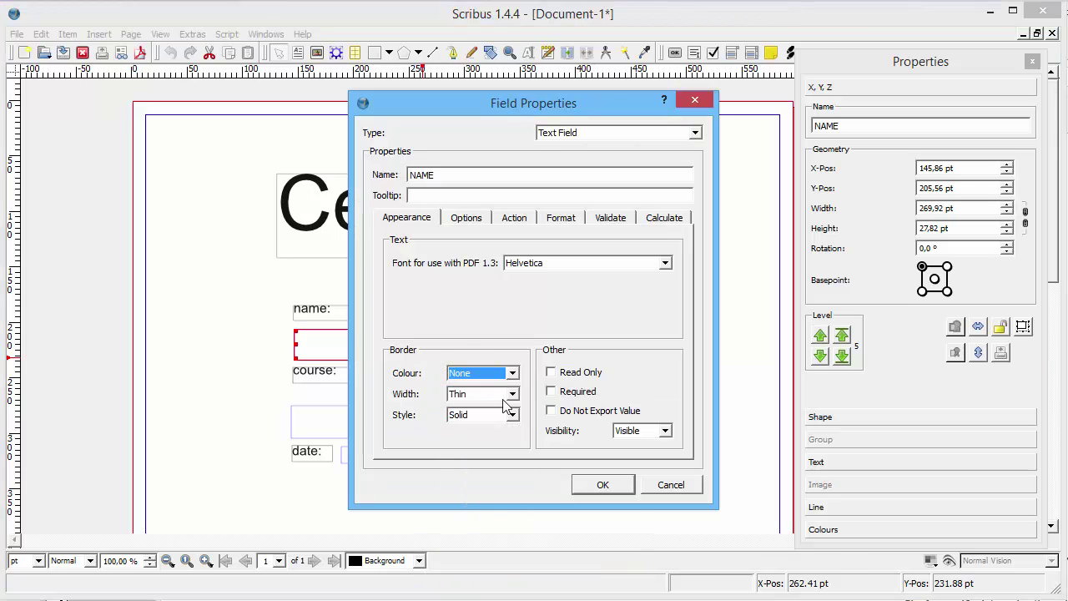
{"action": "left_click", "coordinate": [582, 491]}
- Check and confirm Field Properties for COURSE_NAME and DATE so both have no border
{"action": "scroll", "coordinate": [449, 279], "scroll_direction": "down", "scroll_amount": 3}
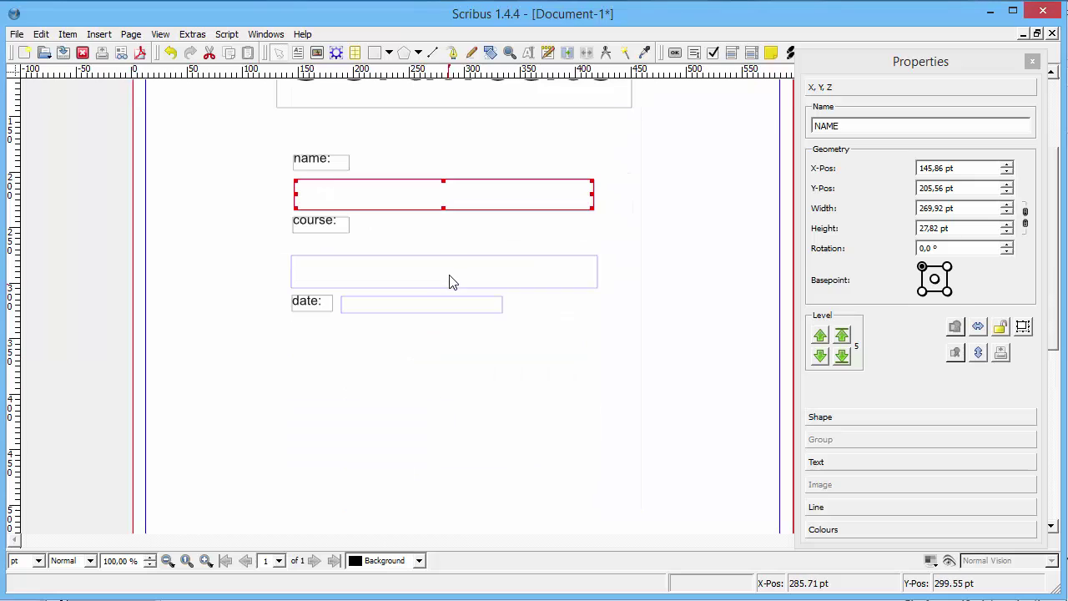
{"action": "right_click", "coordinate": [451, 279]}
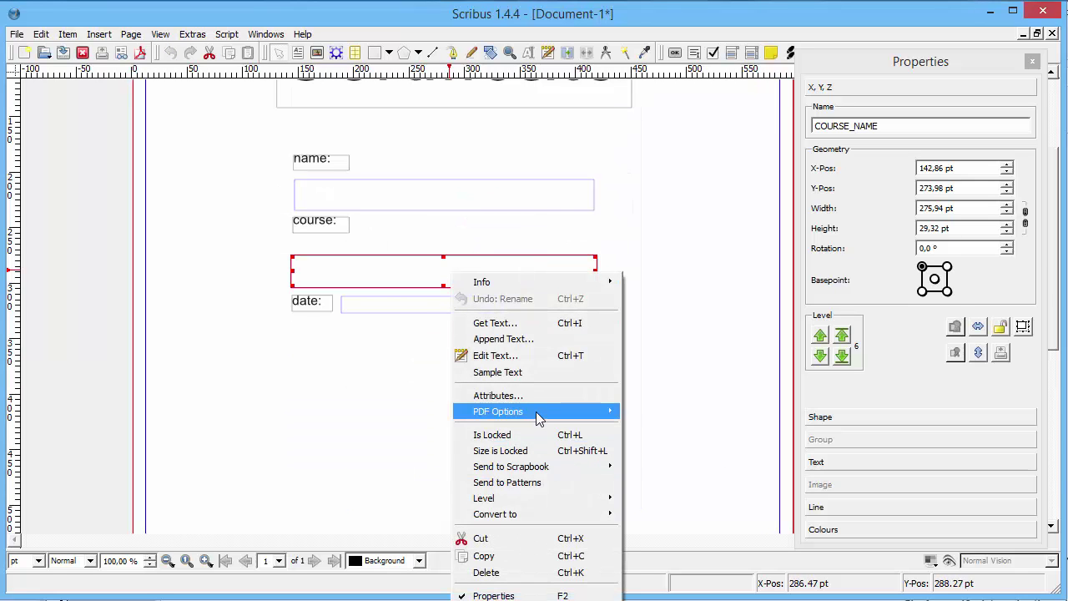
{"action": "mouse_move", "coordinate": [536, 411]}
{"action": "left_click", "coordinate": [639, 453]}
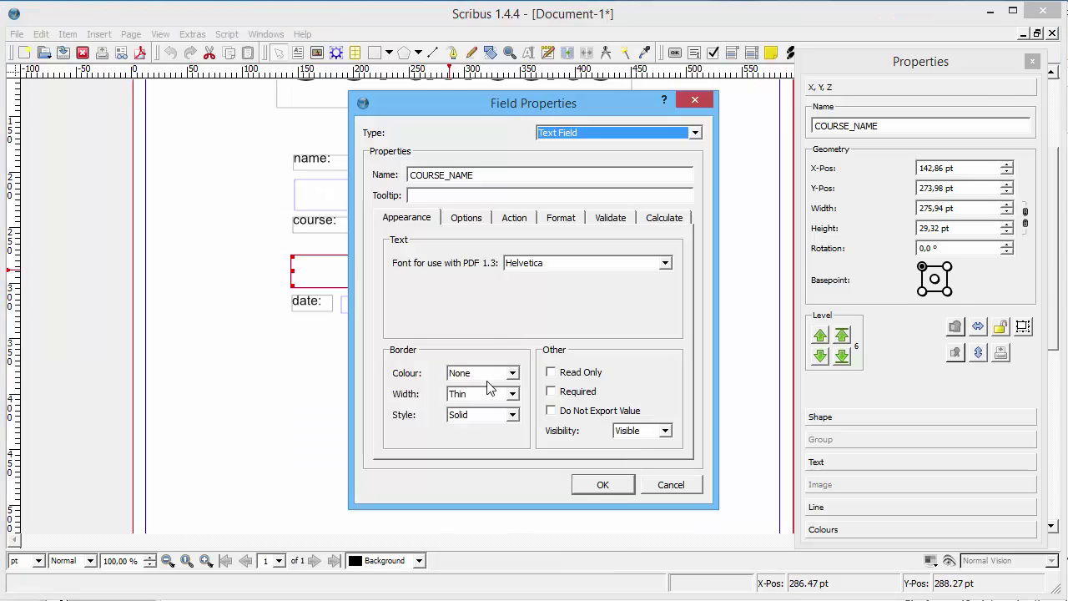
{"action": "left_click", "coordinate": [615, 483]}
{"action": "right_click", "coordinate": [461, 307]}
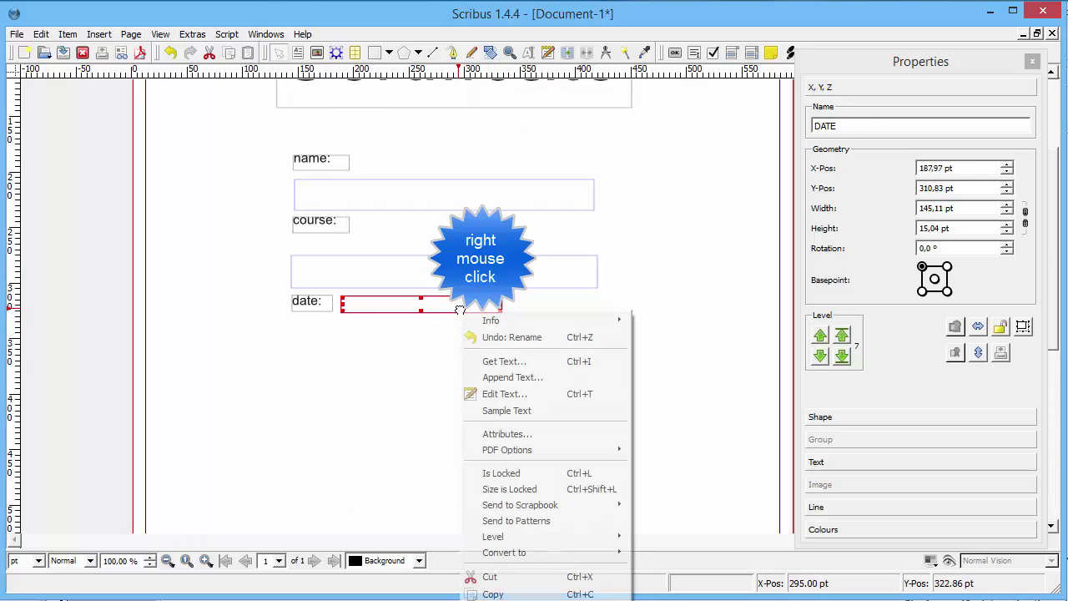
{"action": "mouse_move", "coordinate": [543, 450]}
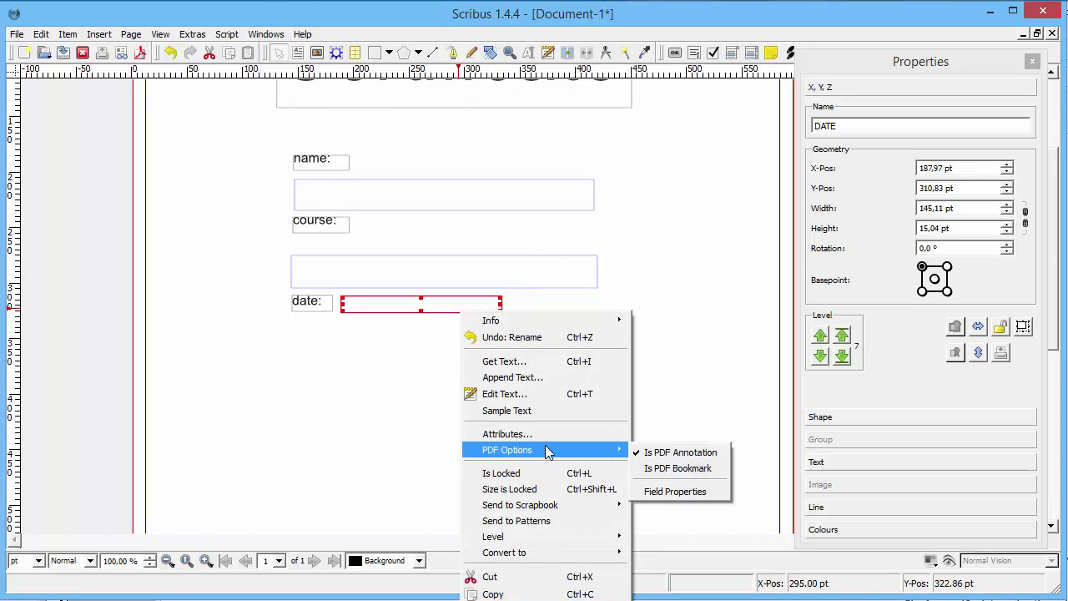
{"action": "left_click", "coordinate": [667, 493]}
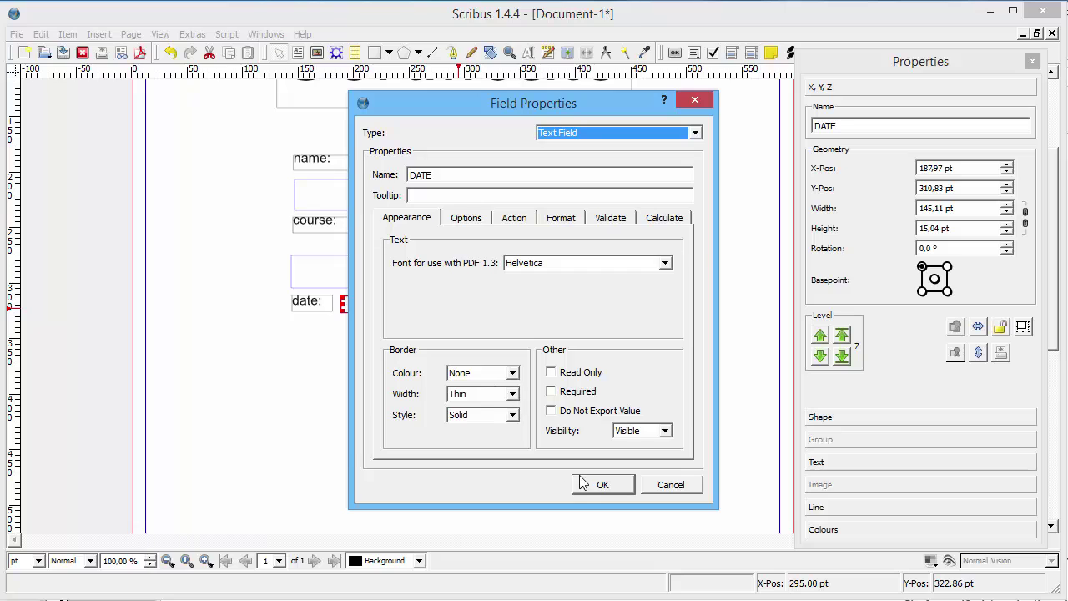
{"action": "left_click", "coordinate": [591, 484]}
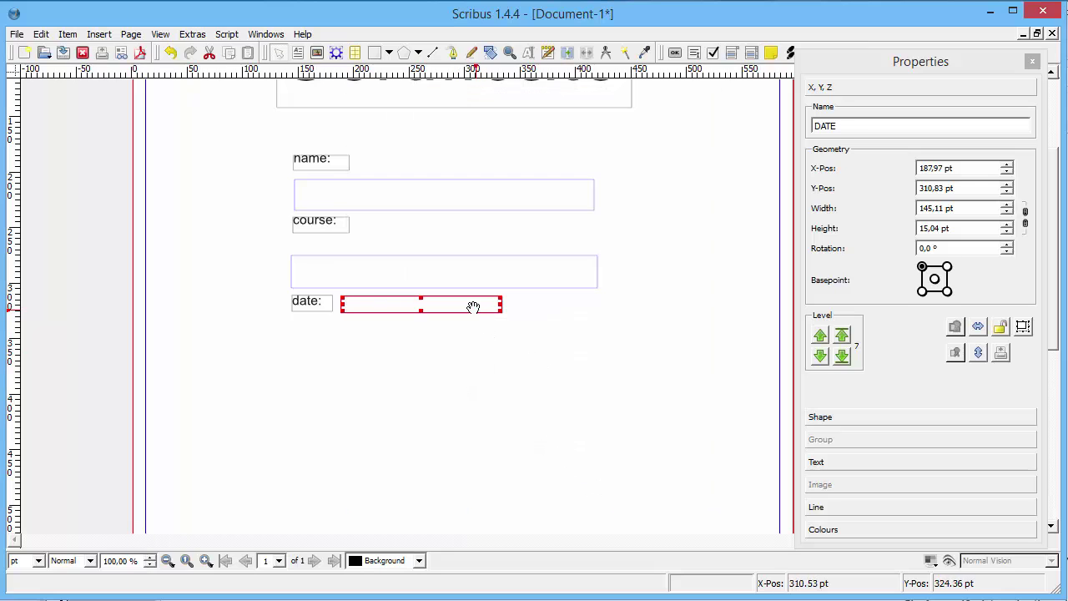
- Export the document as certificate.pdf into the ispring-learn folder
{"action": "scroll", "coordinate": [660, 353], "scroll_direction": "up", "scroll_amount": 3}
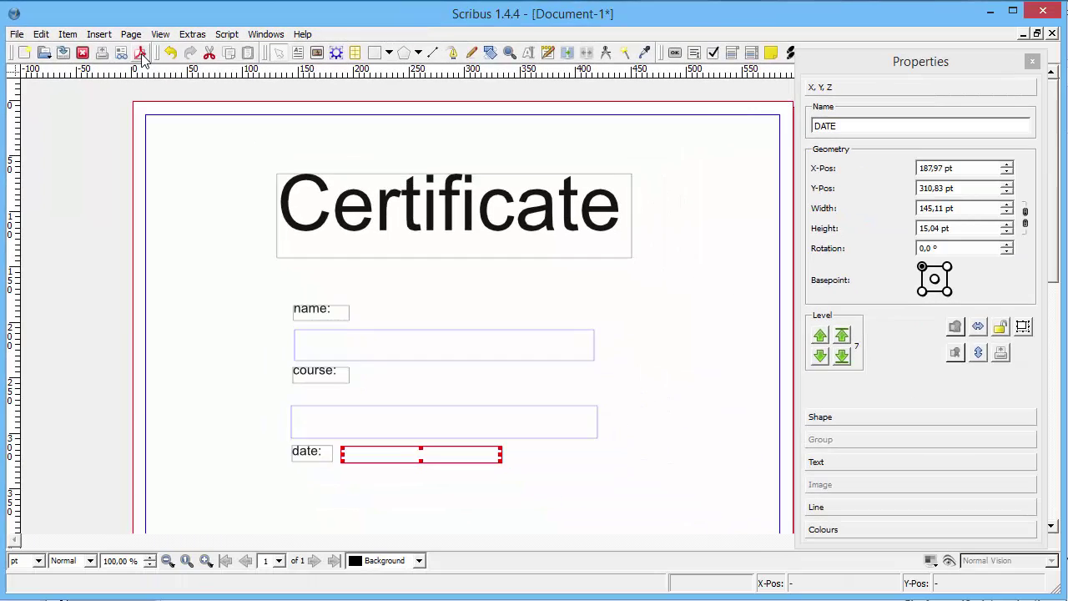
{"action": "left_click", "coordinate": [232, 88]}
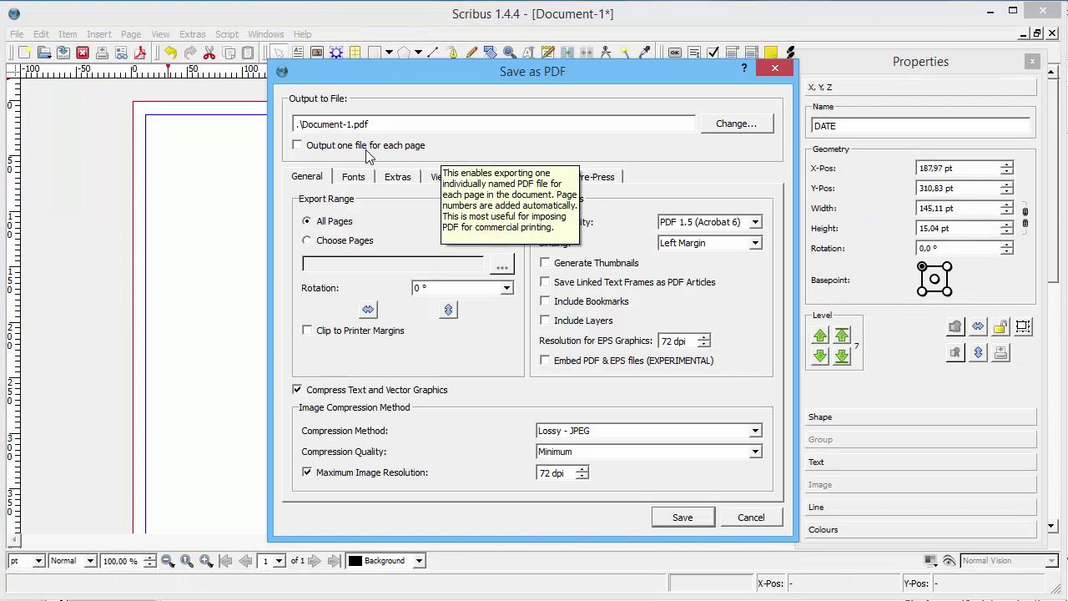
{"action": "left_click", "coordinate": [736, 123]}
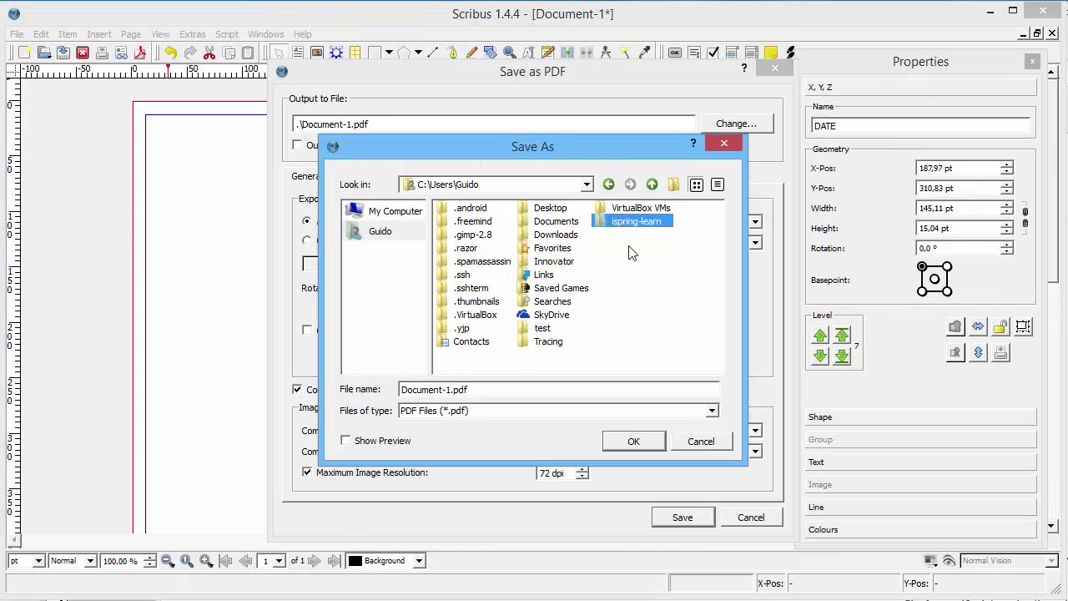
{"action": "double_click", "coordinate": [631, 224]}
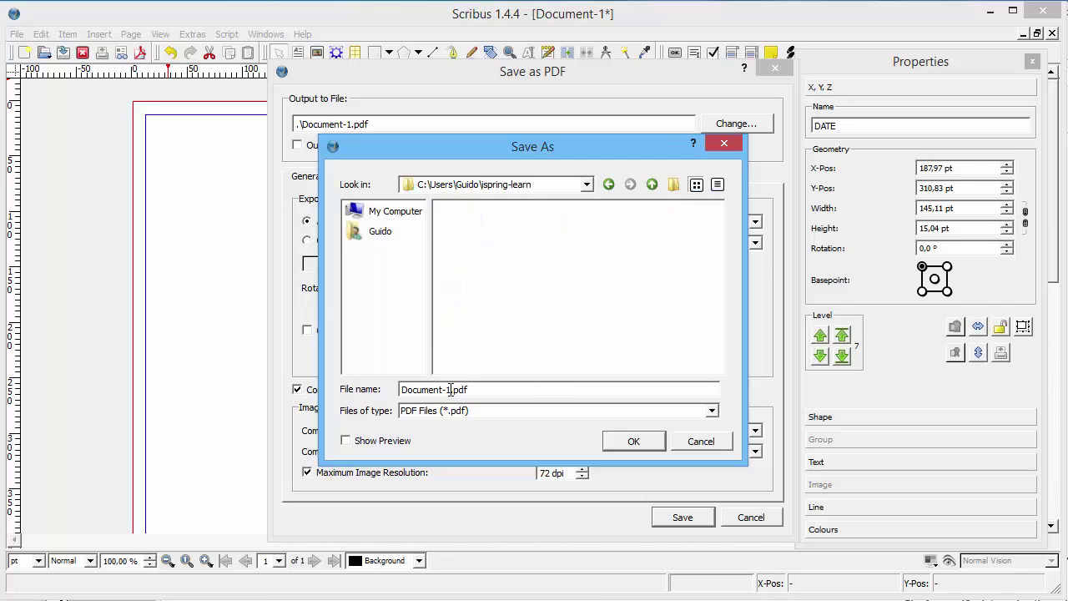
{"action": "left_click_drag", "start_coordinate": [450, 389], "coordinate": [331, 378]}
{"action": "type", "text": "com/settings"}
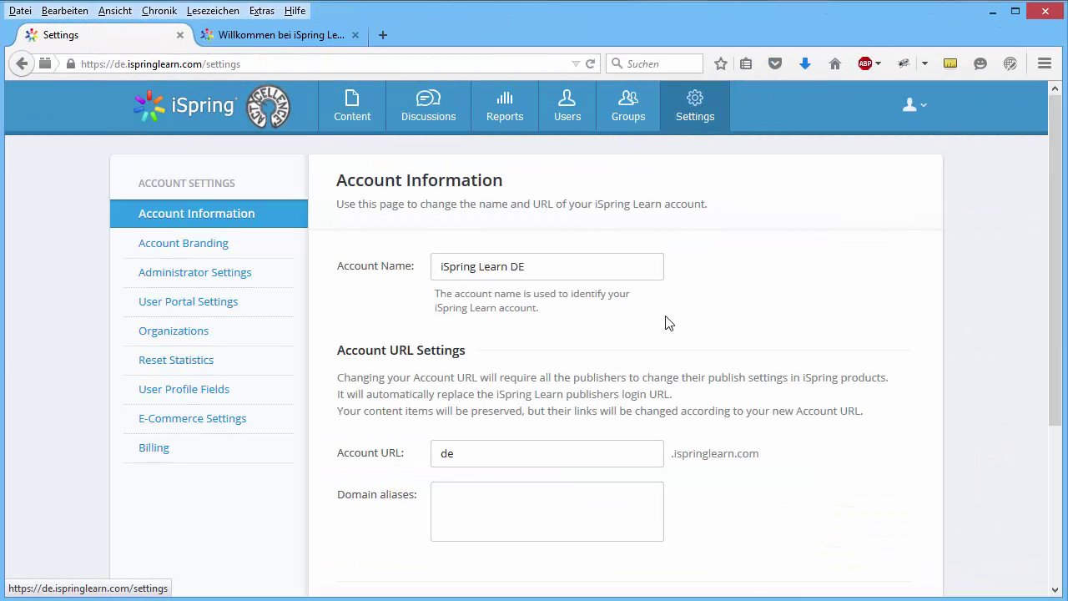
- Upload certificate.pdf under Administrator Settings > Certificate Templates as a new template
{"action": "left_click", "coordinate": [209, 281]}
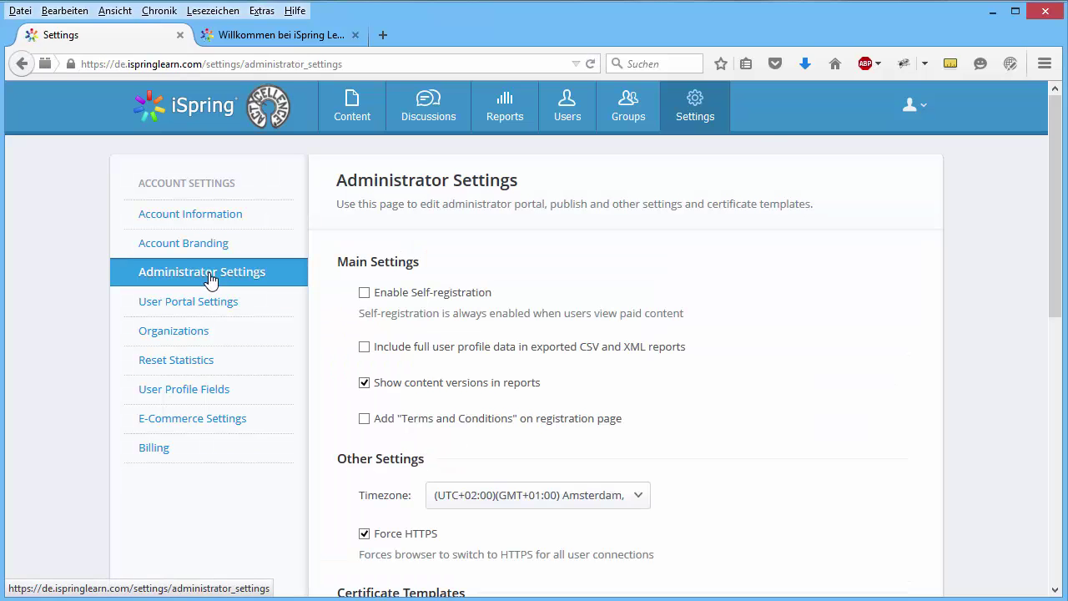
{"action": "scroll", "coordinate": [562, 367], "scroll_direction": "down", "scroll_amount": 1}
{"action": "scroll", "coordinate": [562, 368], "scroll_direction": "down", "scroll_amount": 10}
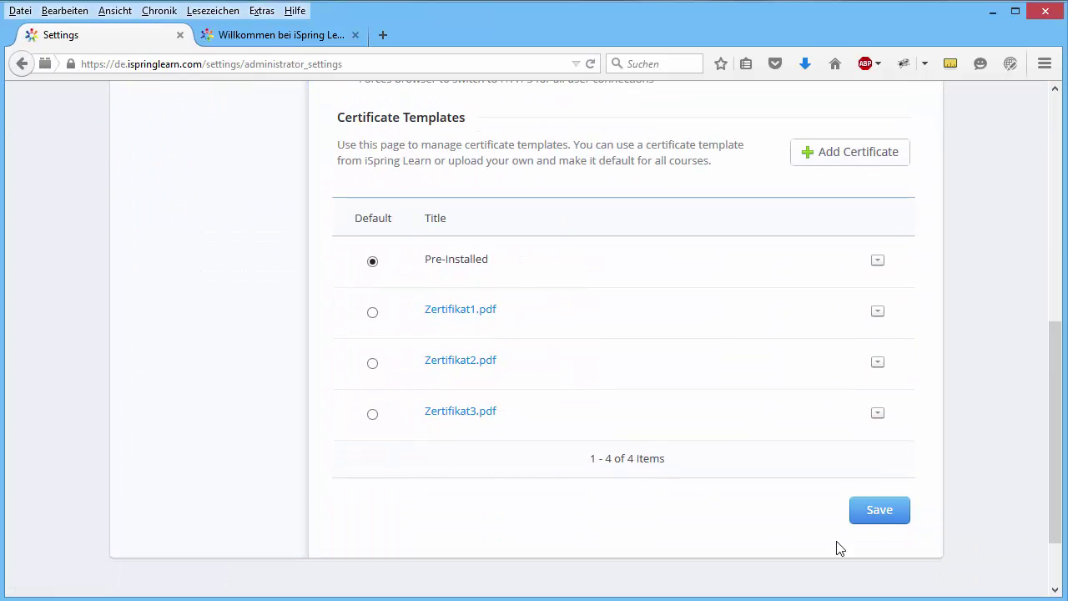
{"action": "left_click", "coordinate": [883, 158]}
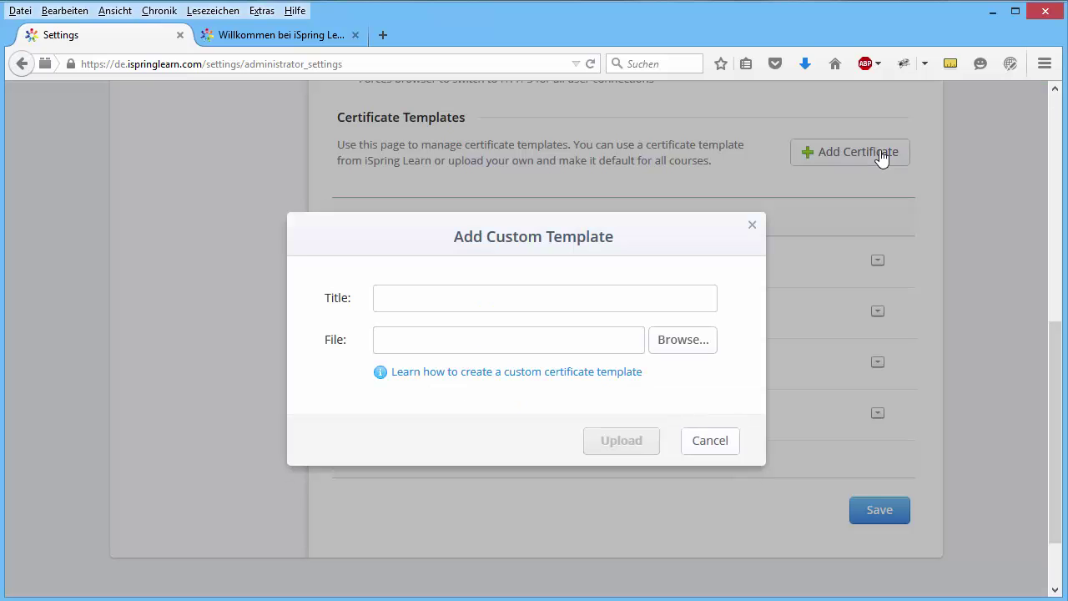
{"action": "left_click", "coordinate": [669, 338]}
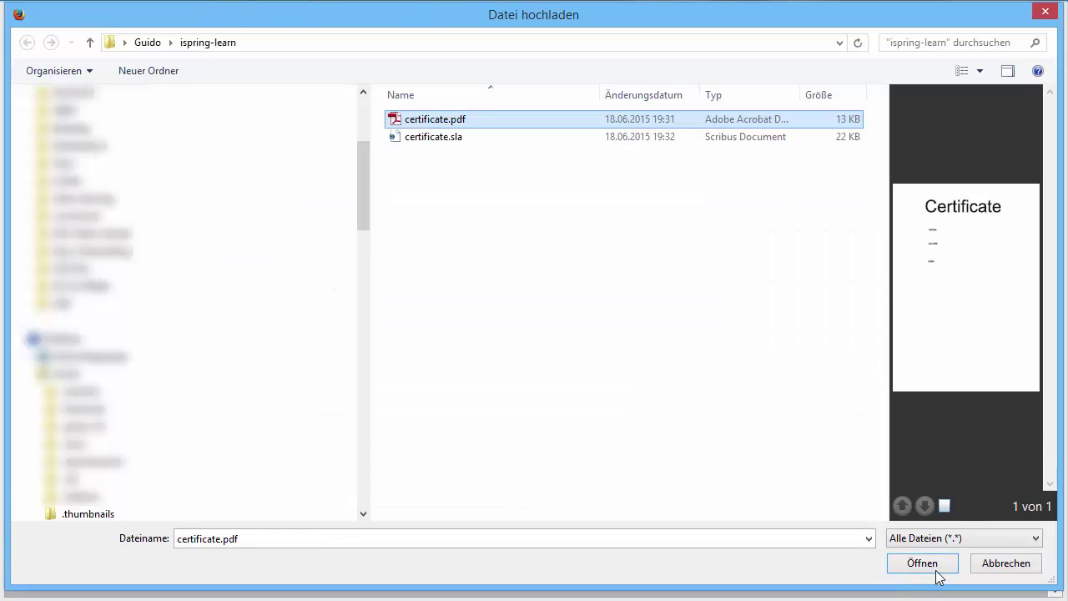
{"action": "left_click", "coordinate": [923, 564]}
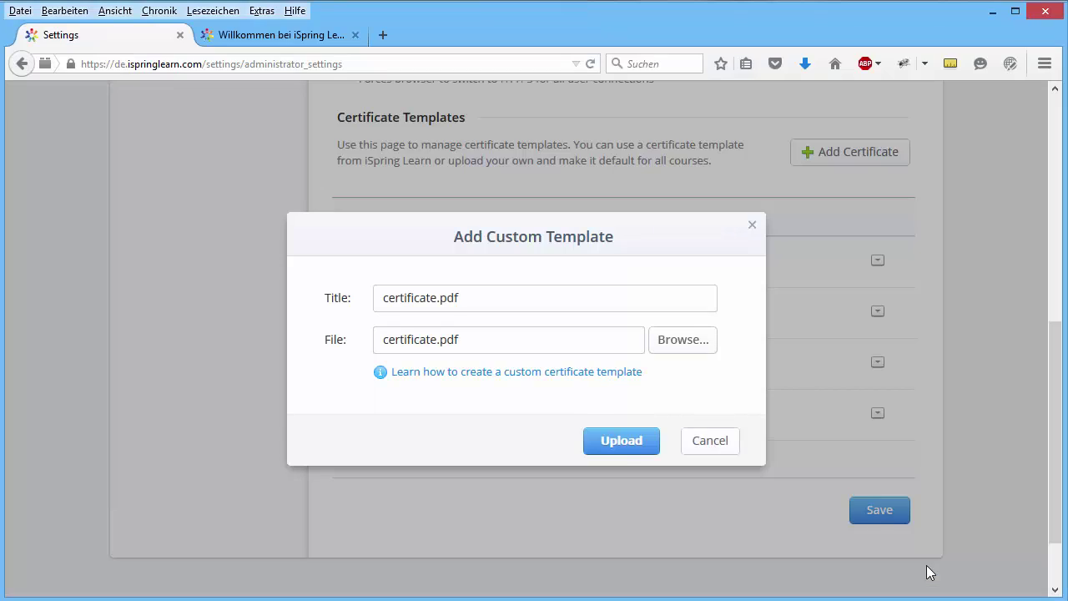
{"action": "left_click", "coordinate": [622, 440]}
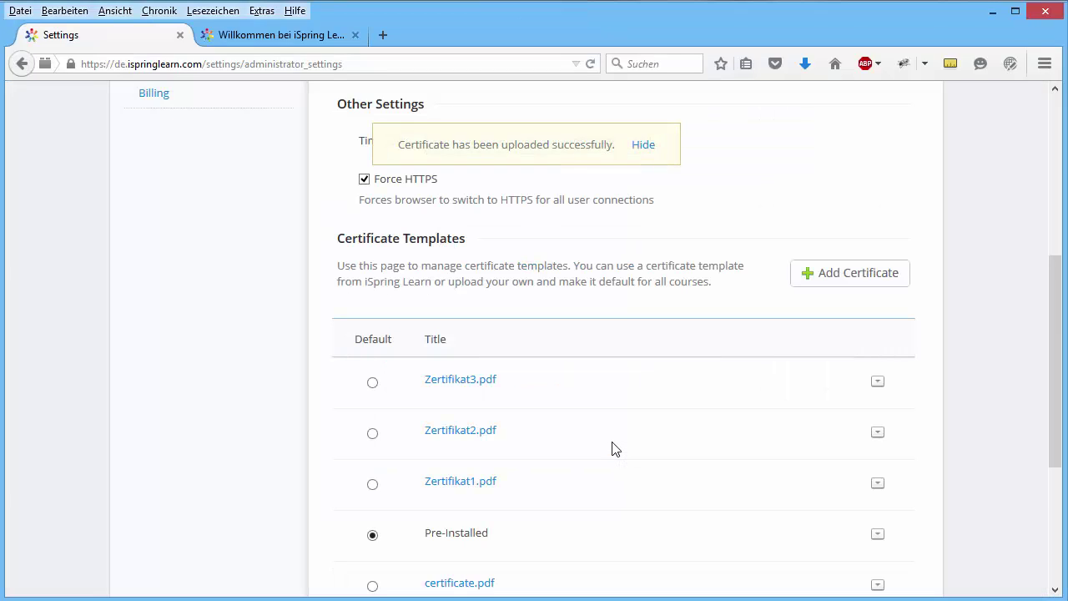
{"action": "scroll", "coordinate": [612, 449], "scroll_direction": "down", "scroll_amount": 3}
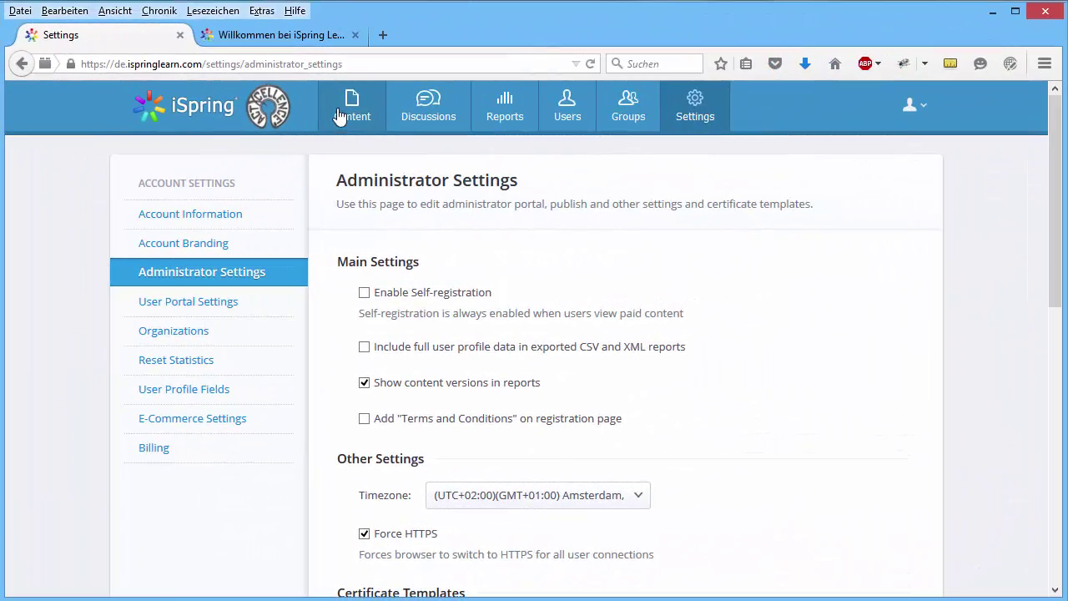
- Go to the simple-double-email quiz's management page and show its Certificate settings
{"action": "left_click", "coordinate": [341, 115]}
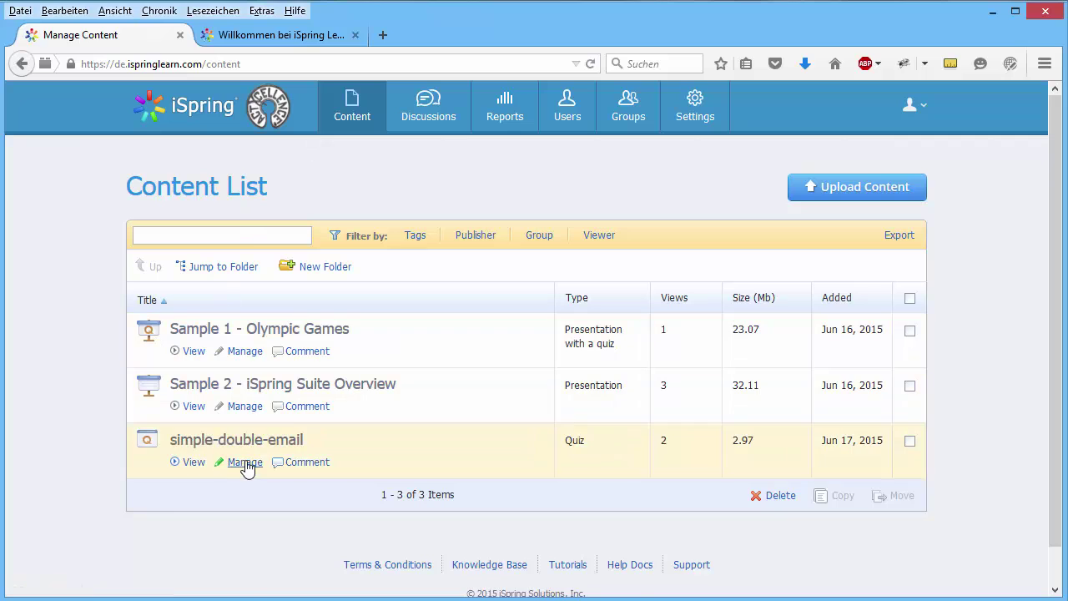
{"action": "left_click", "coordinate": [244, 462]}
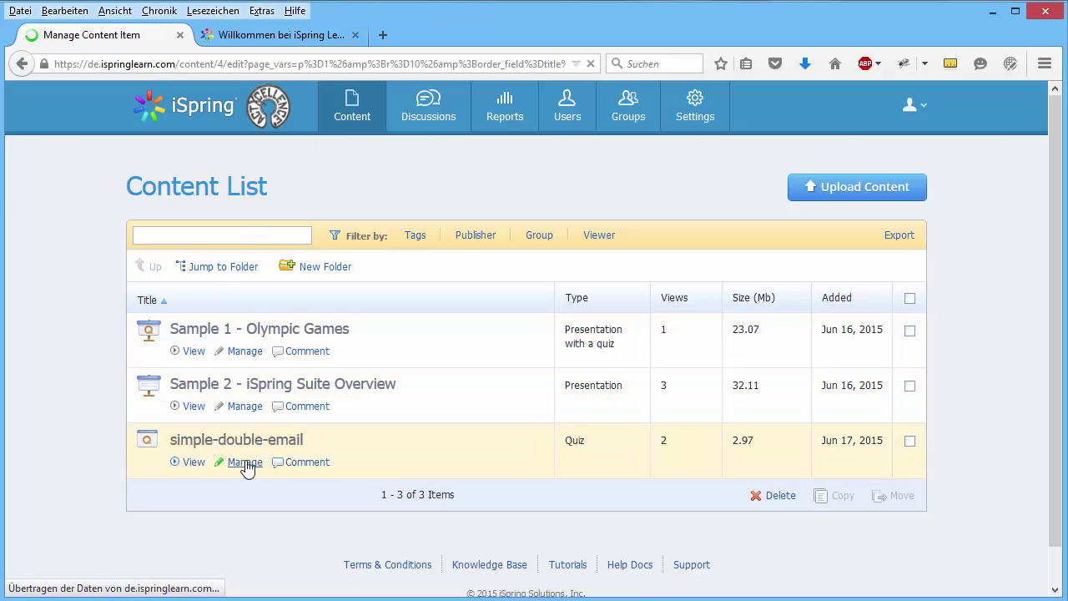
{"action": "scroll", "coordinate": [255, 458], "scroll_direction": "down", "scroll_amount": 3}
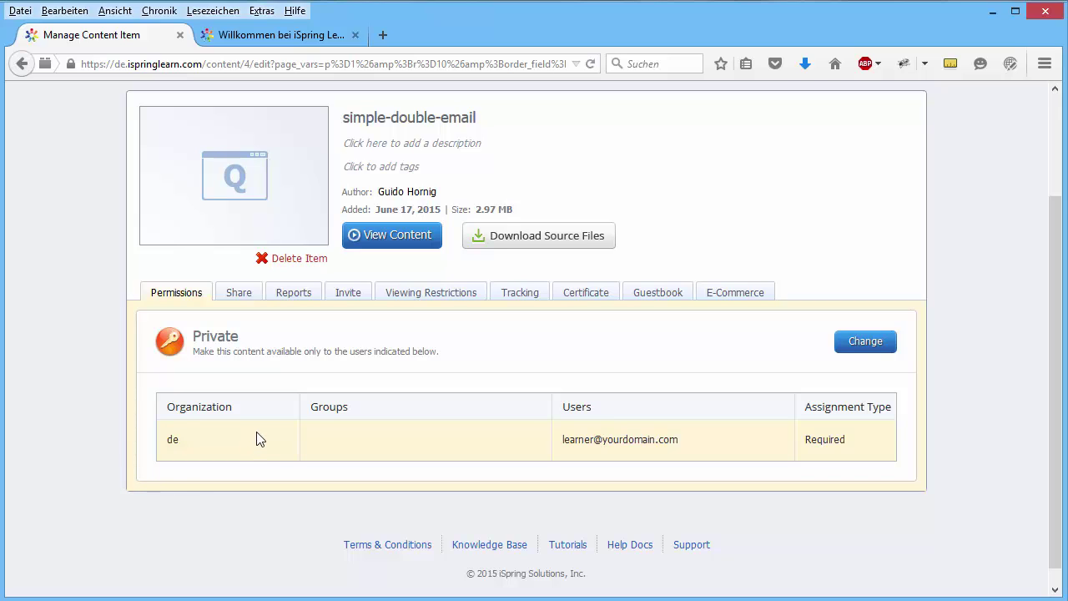
{"action": "left_click", "coordinate": [593, 300]}
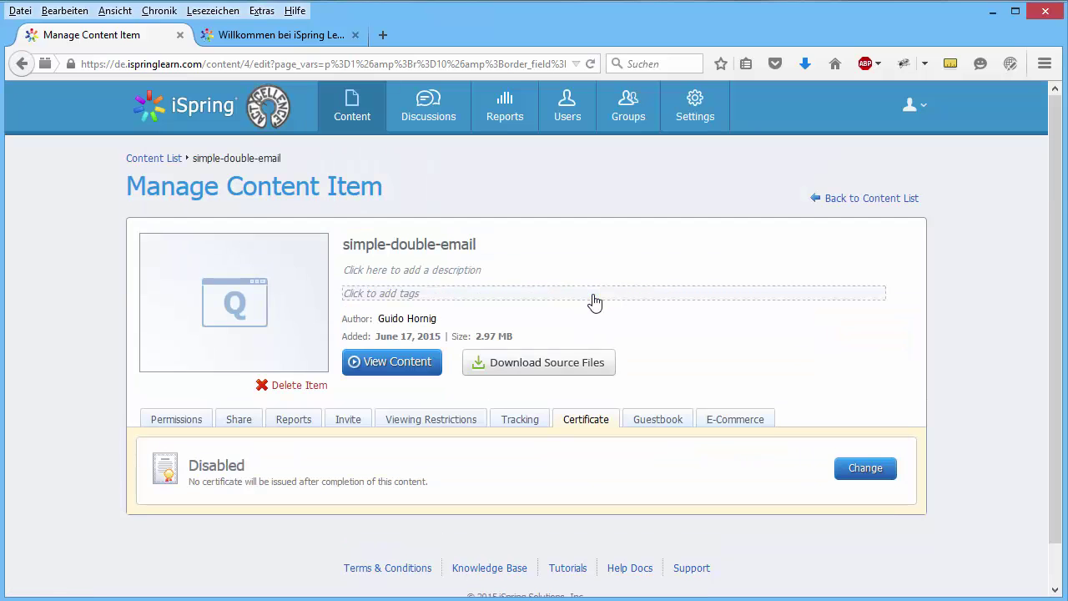
{"action": "scroll", "coordinate": [594, 294], "scroll_direction": "down", "scroll_amount": 1}
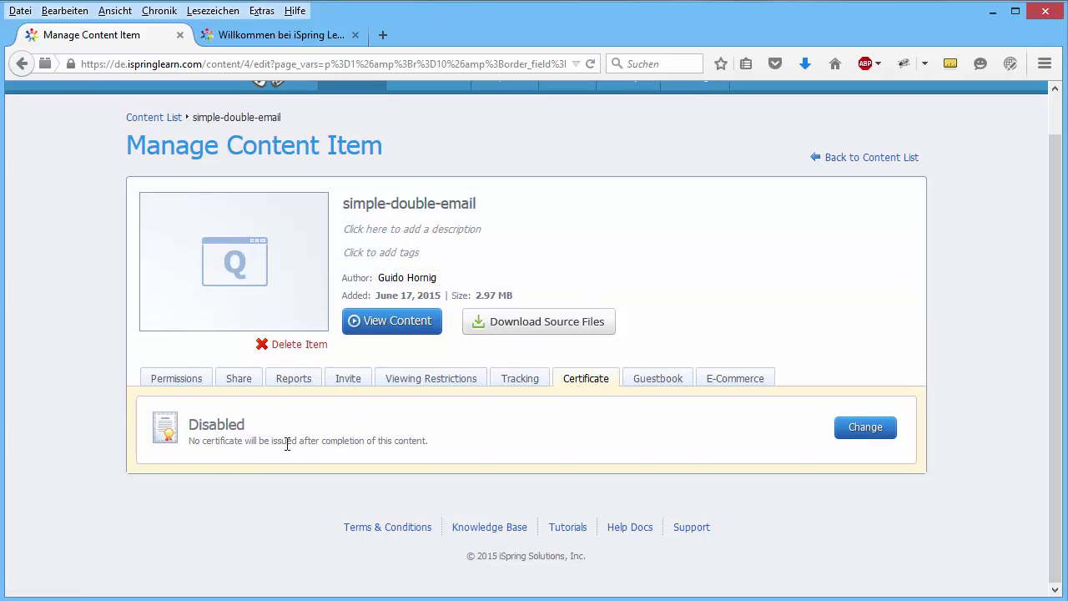
- Turn on issuing a certificate with certificate.pdf as the template
{"action": "left_click", "coordinate": [868, 429]}
{"action": "scroll", "coordinate": [372, 492], "scroll_direction": "down", "scroll_amount": 3}
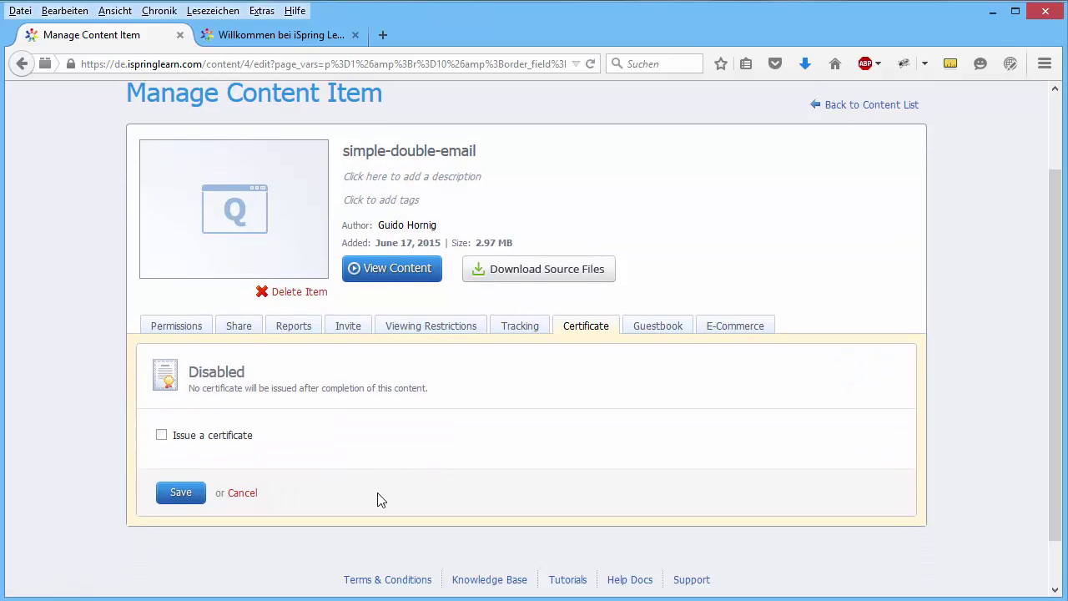
{"action": "left_click", "coordinate": [179, 388]}
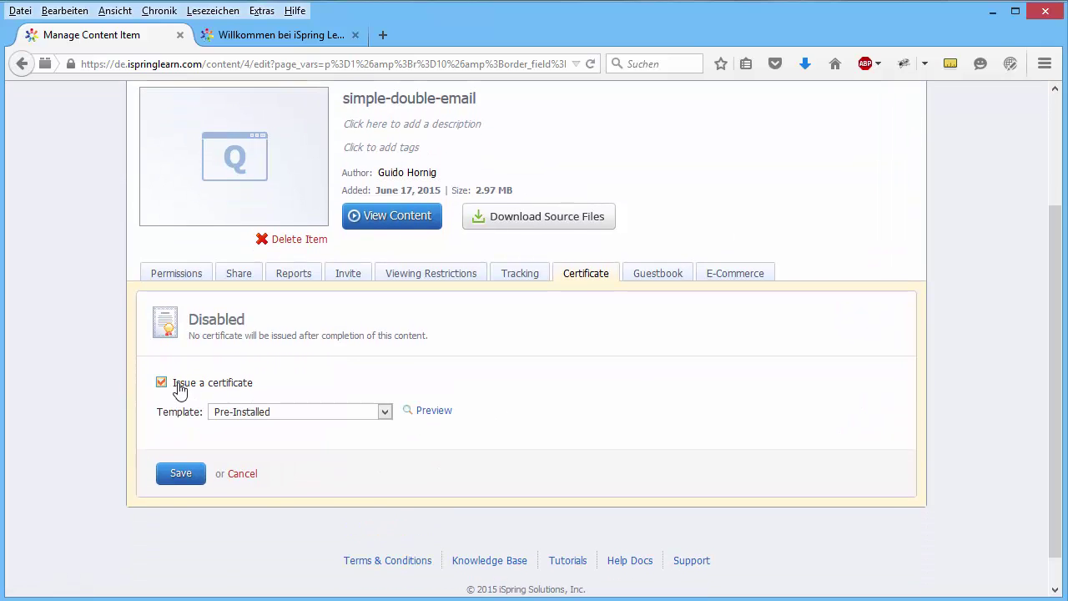
{"action": "left_click", "coordinate": [349, 420]}
{"action": "left_click", "coordinate": [278, 480]}
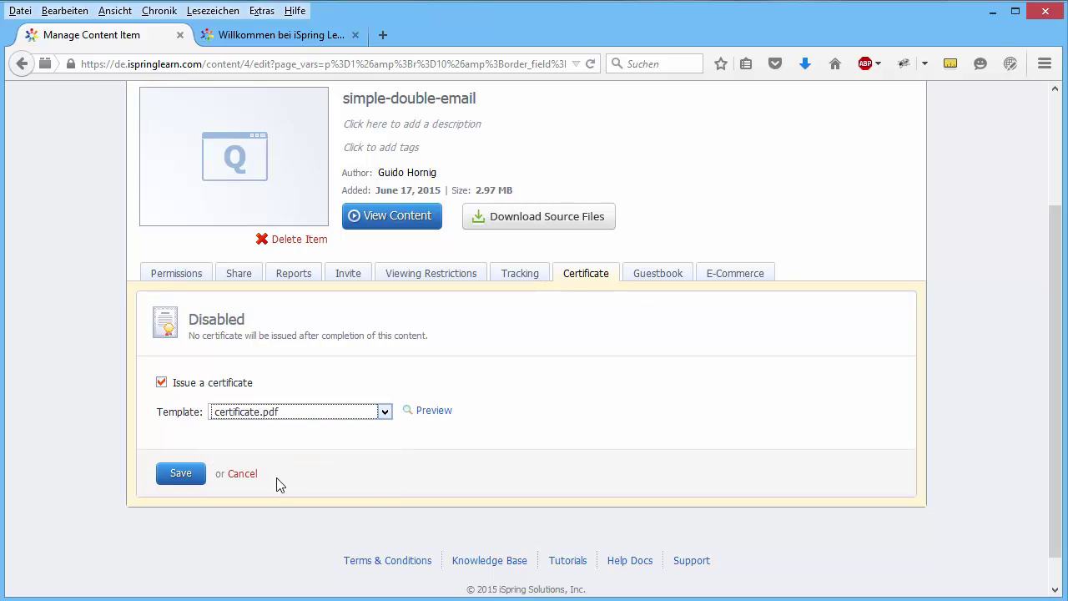
- Save the certificate settings, then get the simple-double-email quiz's certificate from the completed list
{"action": "left_click", "coordinate": [181, 474]}
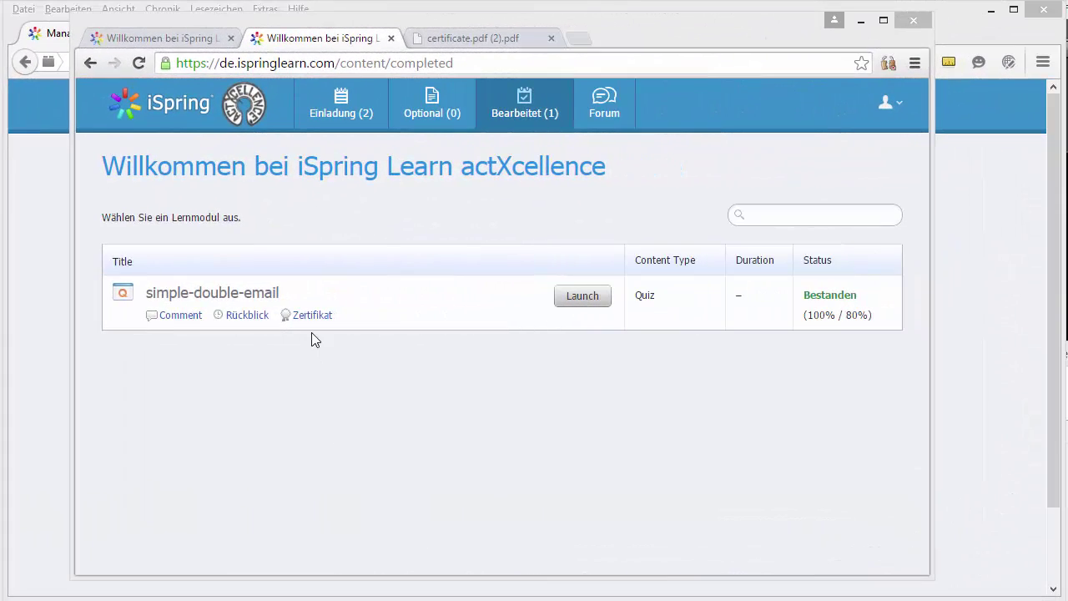
{"action": "left_click", "coordinate": [310, 316]}
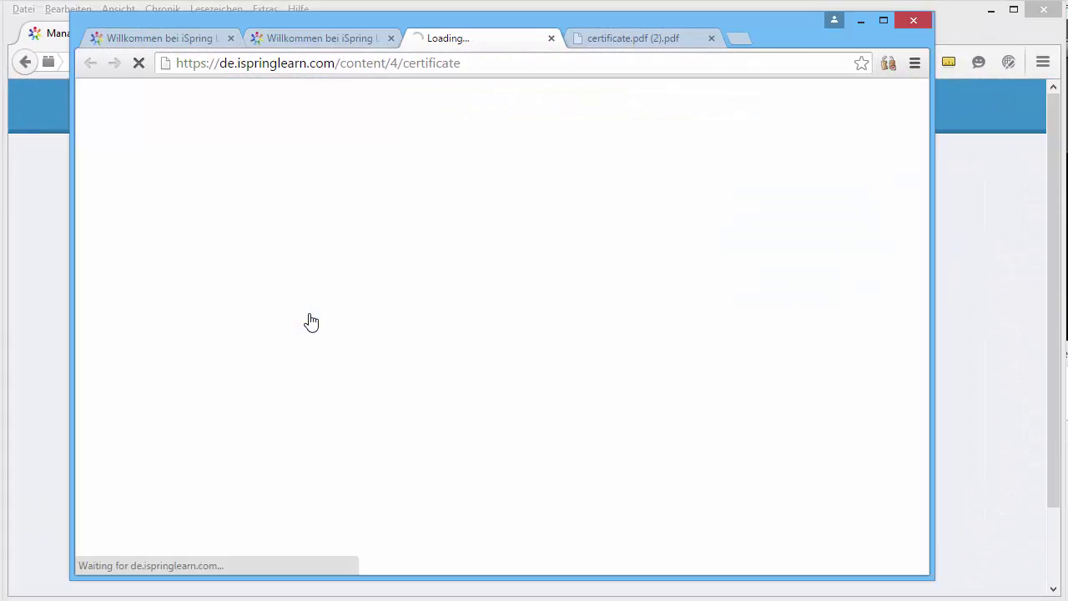